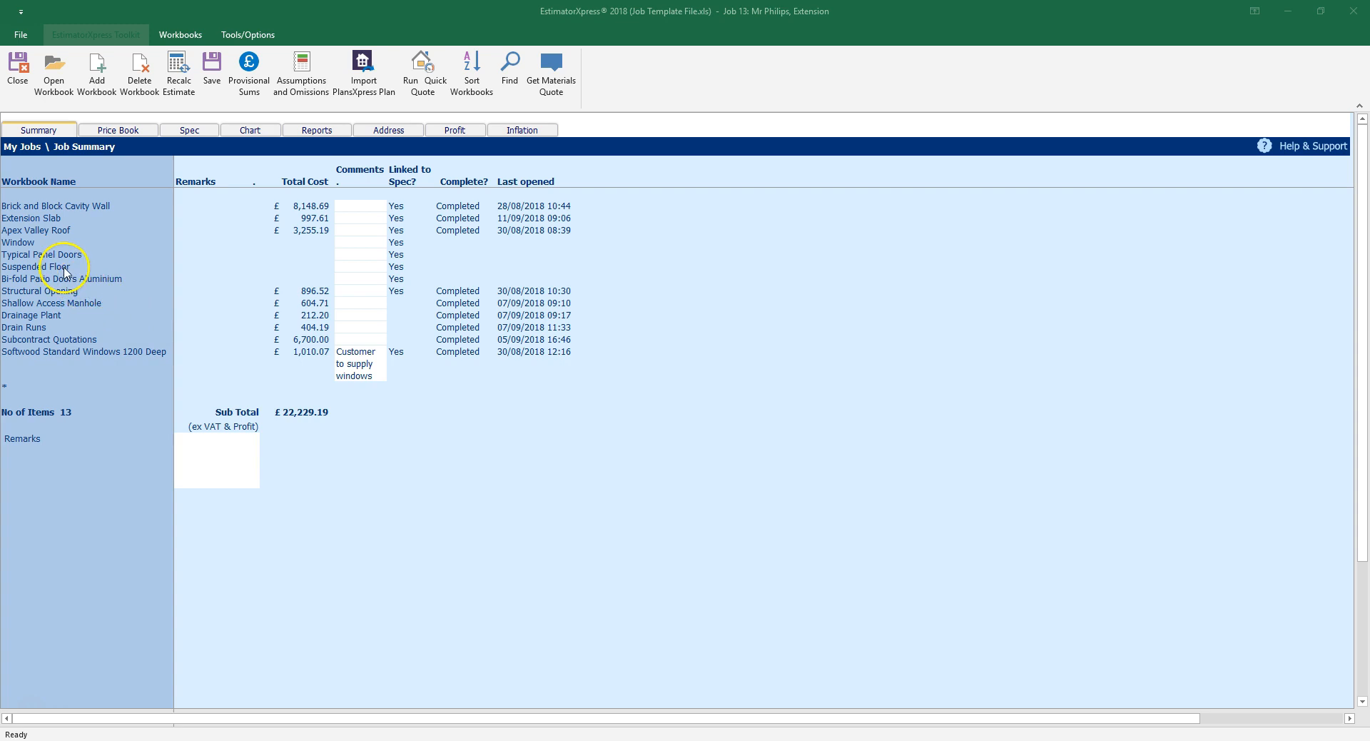
# Open the Suspended Floor workbook from the Job Summary for editing.
pyautogui.click(68, 90)
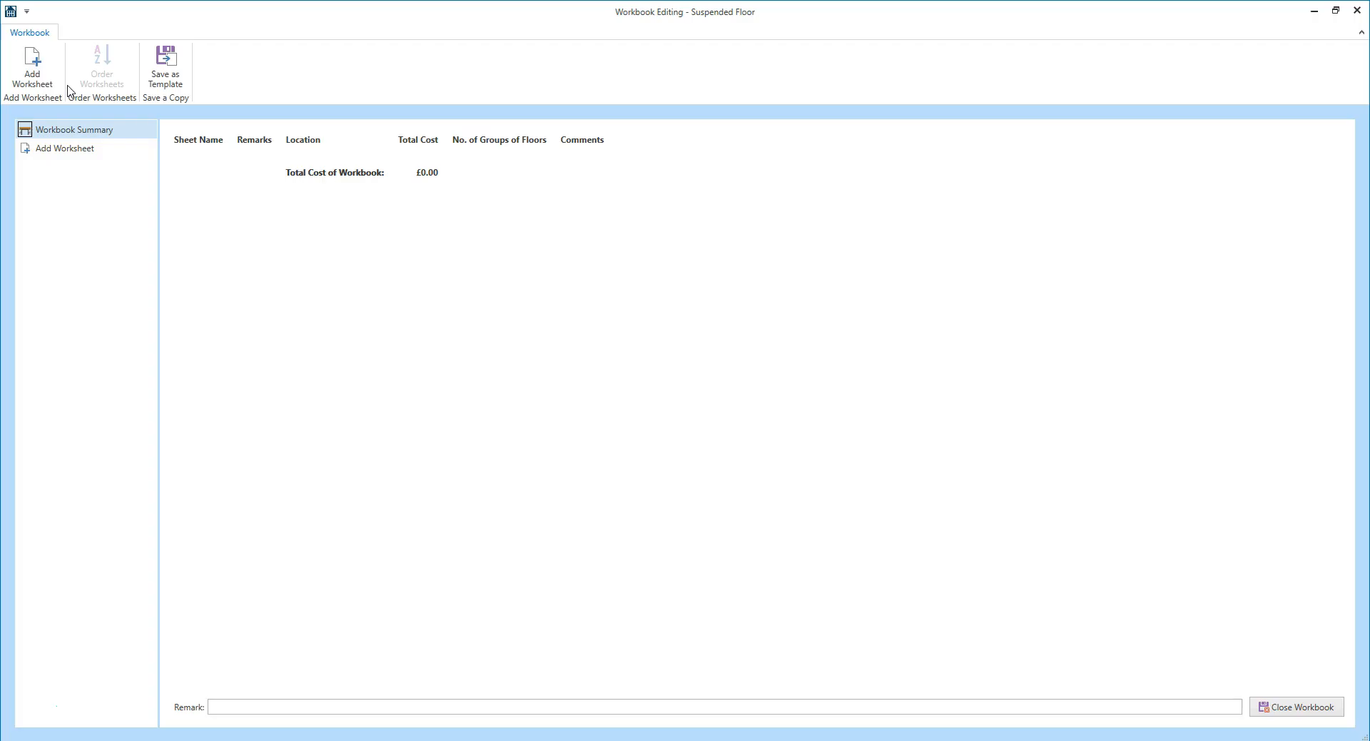
# Add a worksheet named Floor, located in the Extension, using the Suspended floor typical house floor template.
pyautogui.click(32, 68)
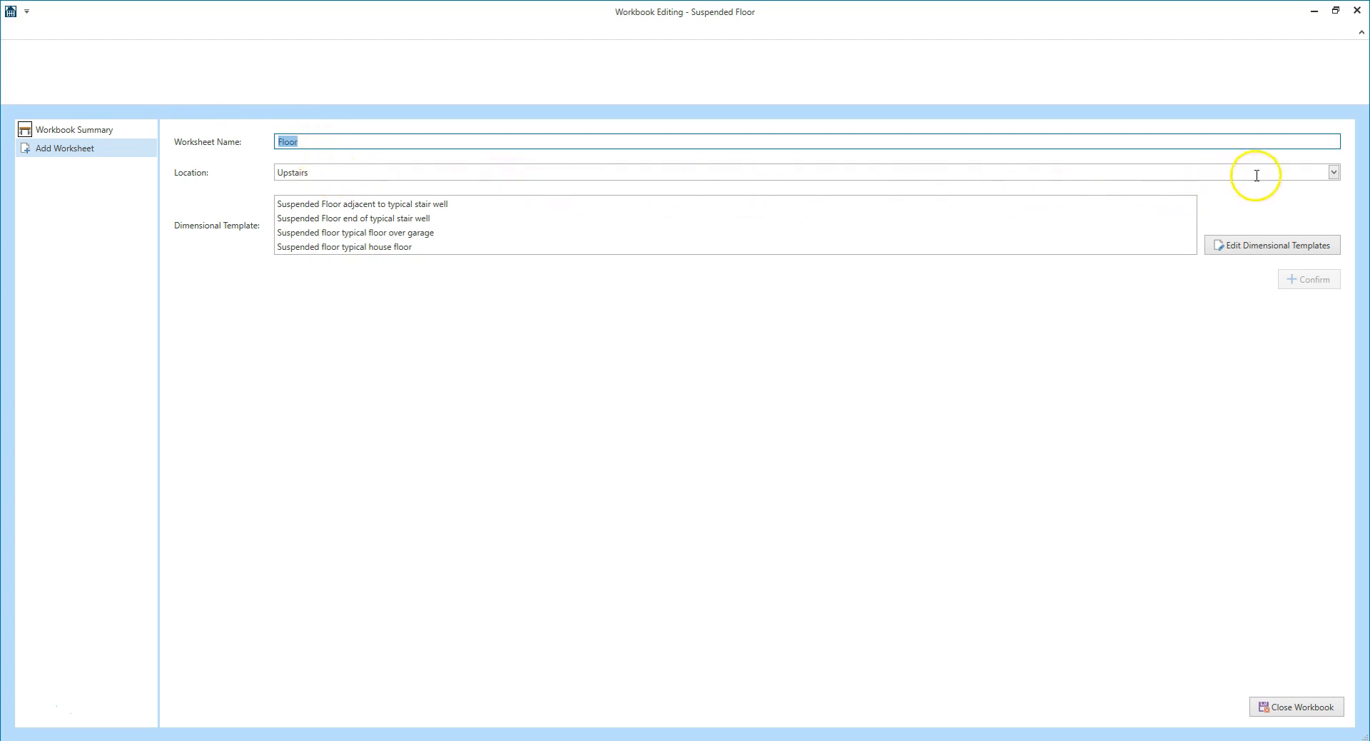
pyautogui.click(1334, 172)
pyautogui.click(1336, 395)
pyautogui.moveTo(1335, 395); pyautogui.dragTo(1335, 286)
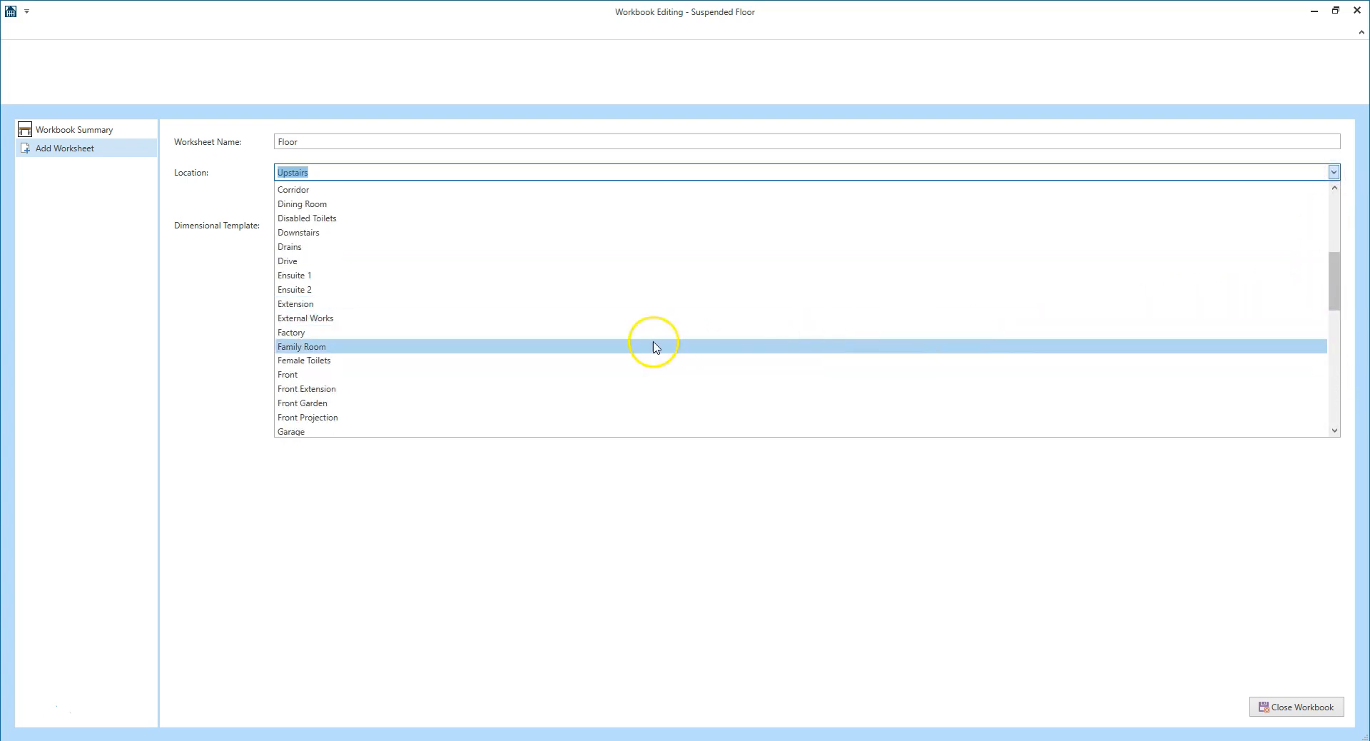
pyautogui.click(344, 305)
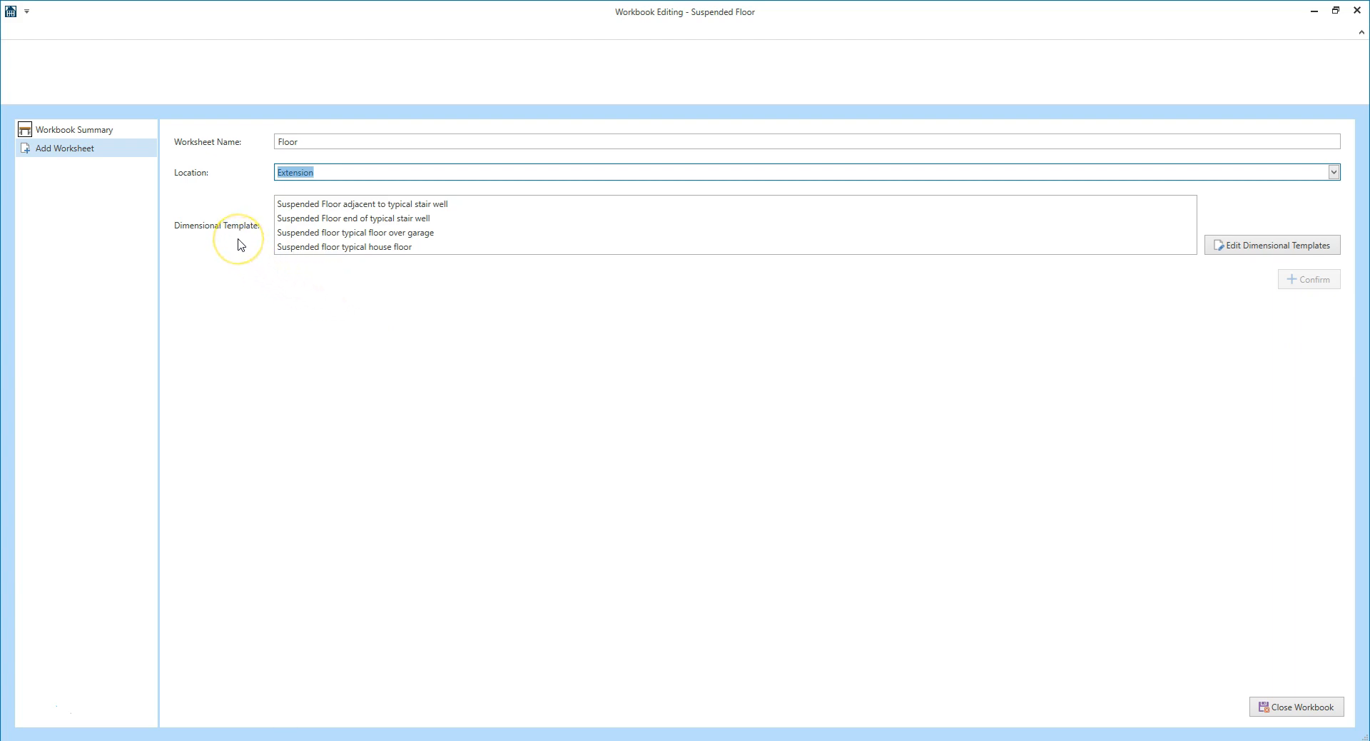
pyautogui.click(357, 246)
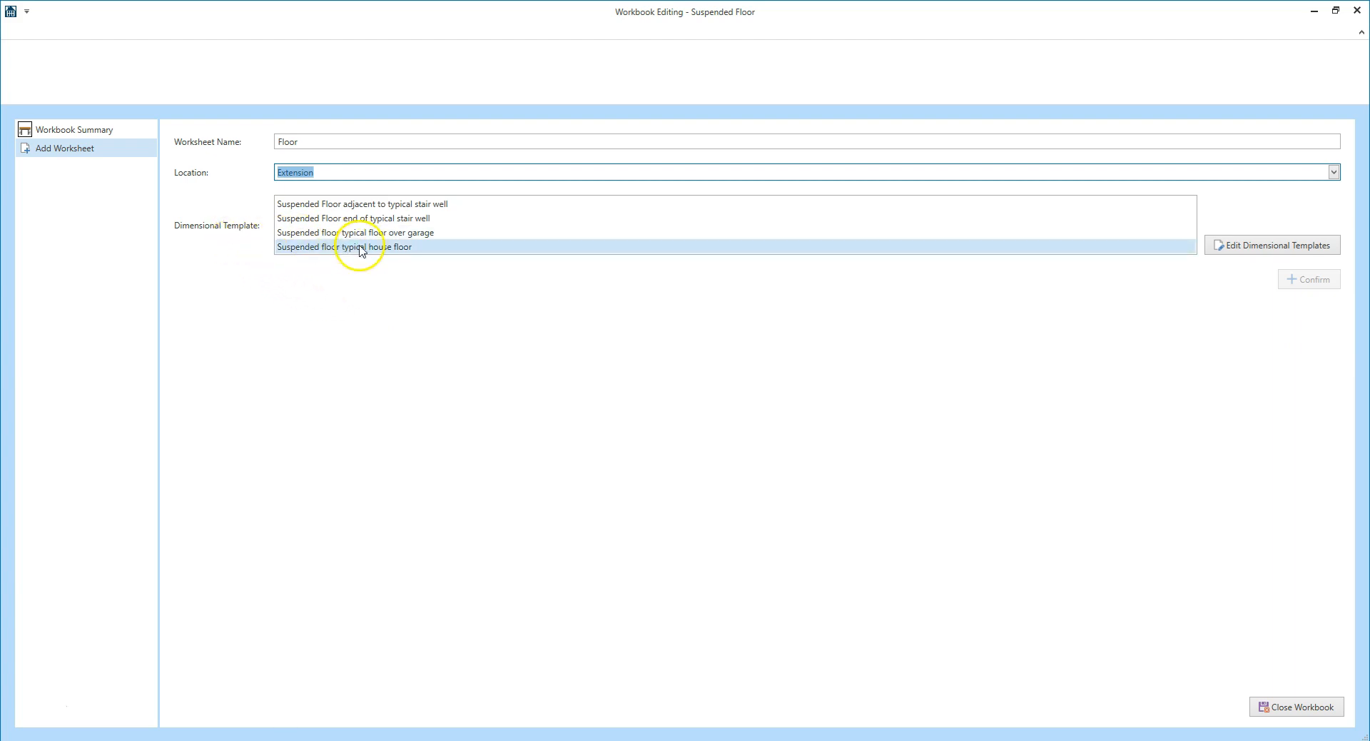
pyautogui.click(432, 252)
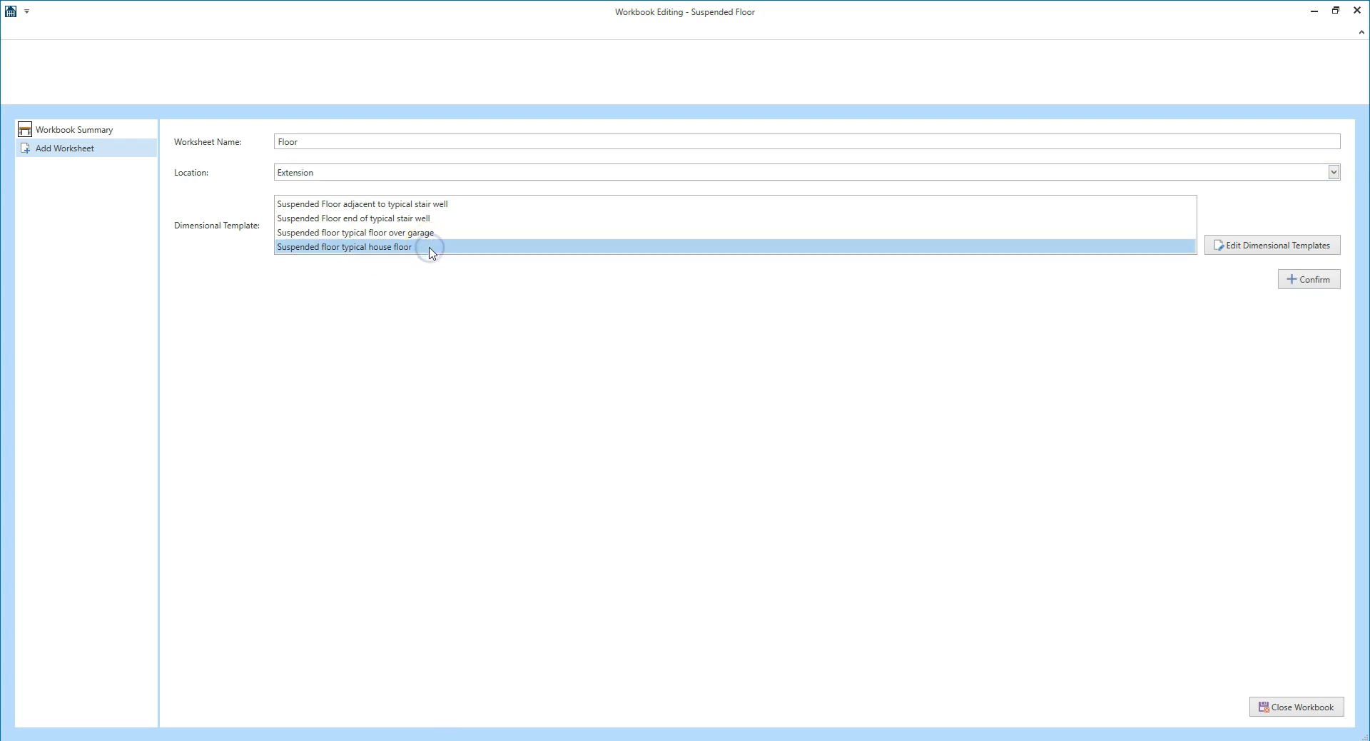
pyautogui.click(1299, 282)
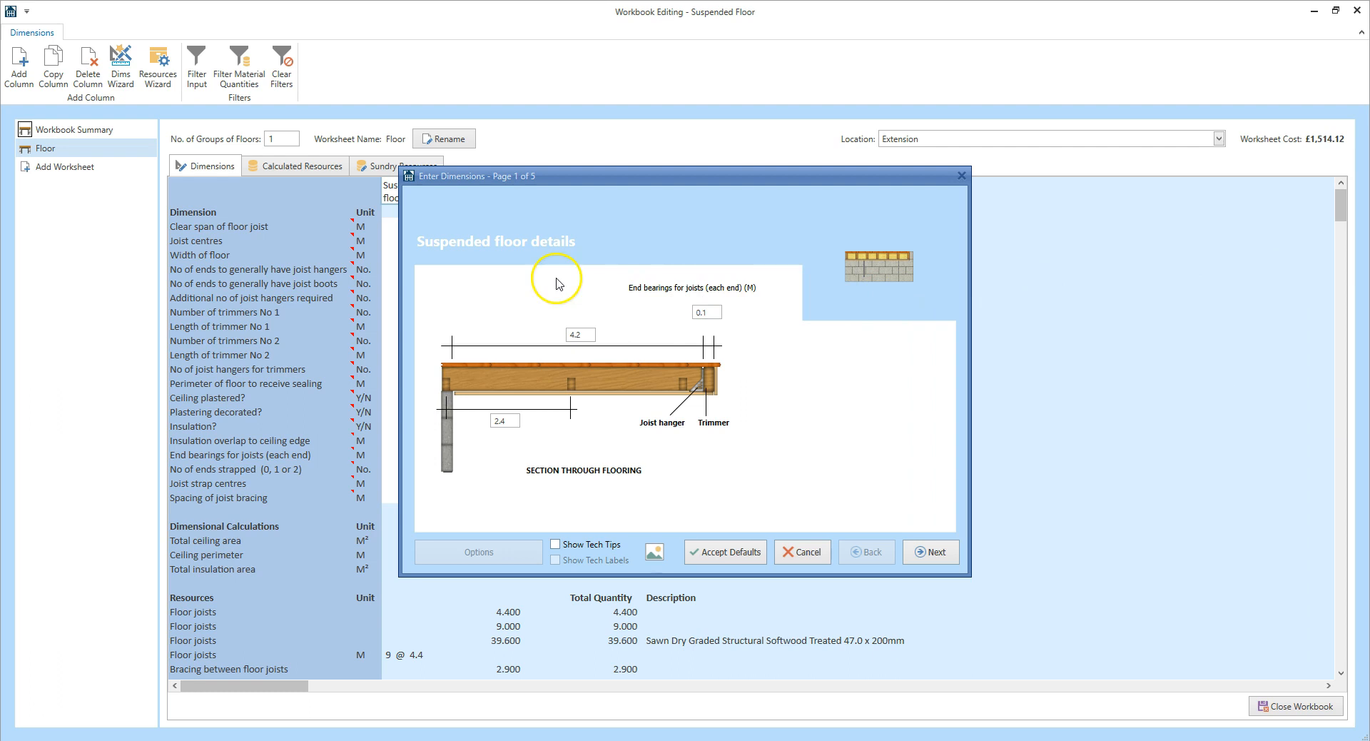
# Enter a 2.2 m joist span and 1.2 m bracing spacing, then a 3.4 m floor width.
pyautogui.click(589, 335)
pyautogui.write('2.2')
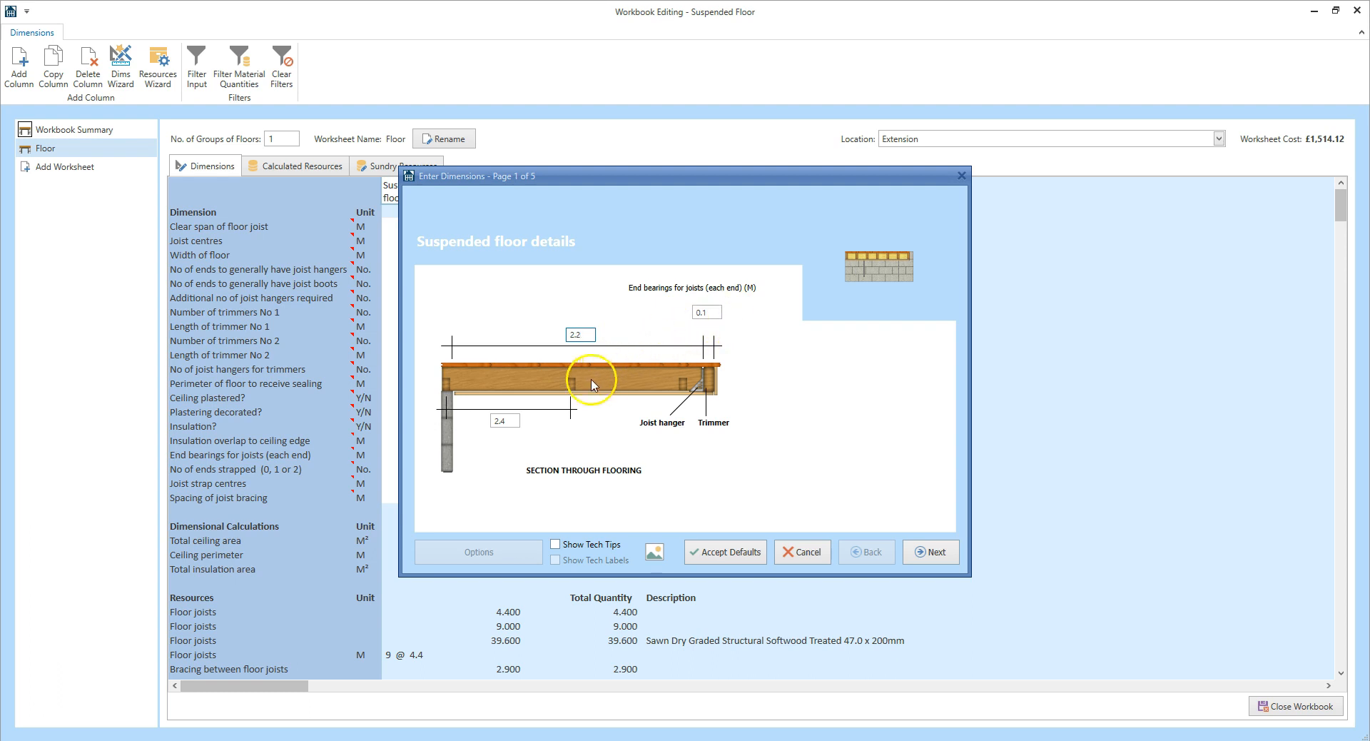
pyautogui.doubleClick(507, 422)
pyautogui.write('1.2')
pyautogui.click(937, 553)
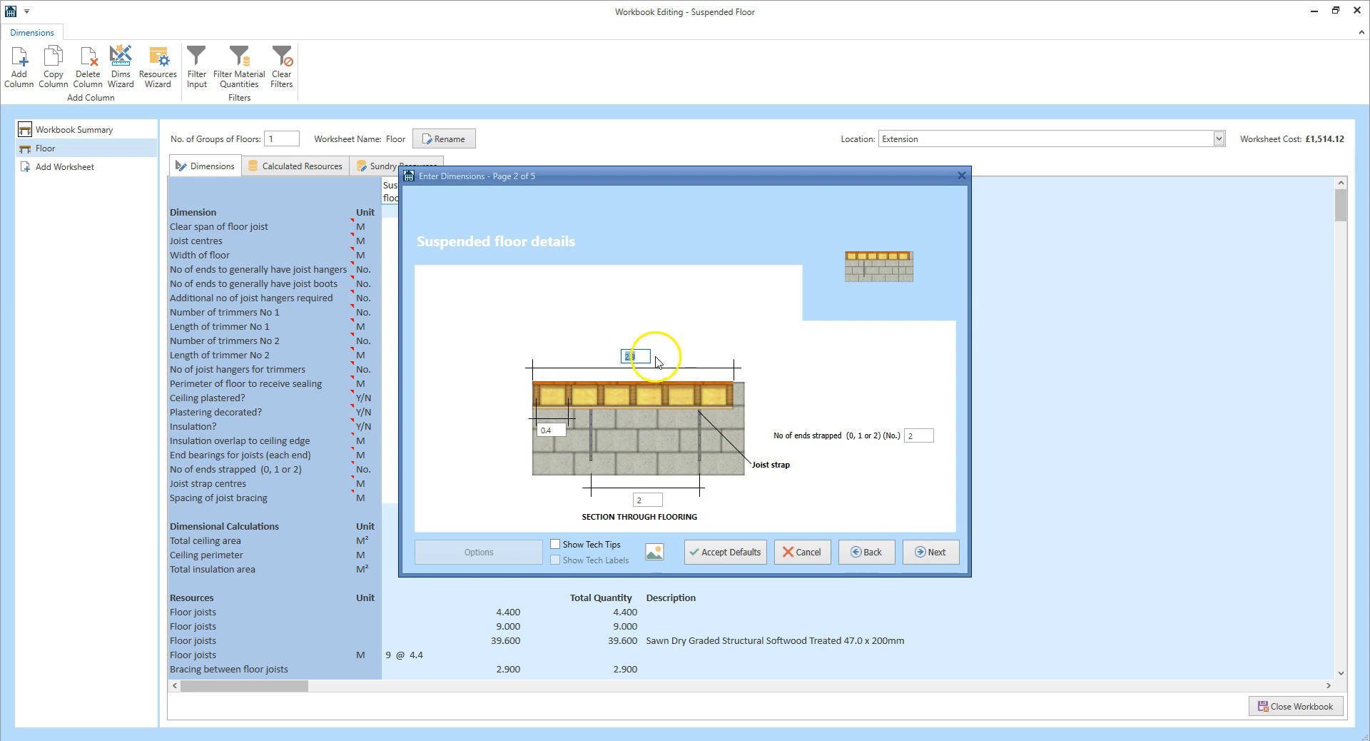
pyautogui.write('3.4')
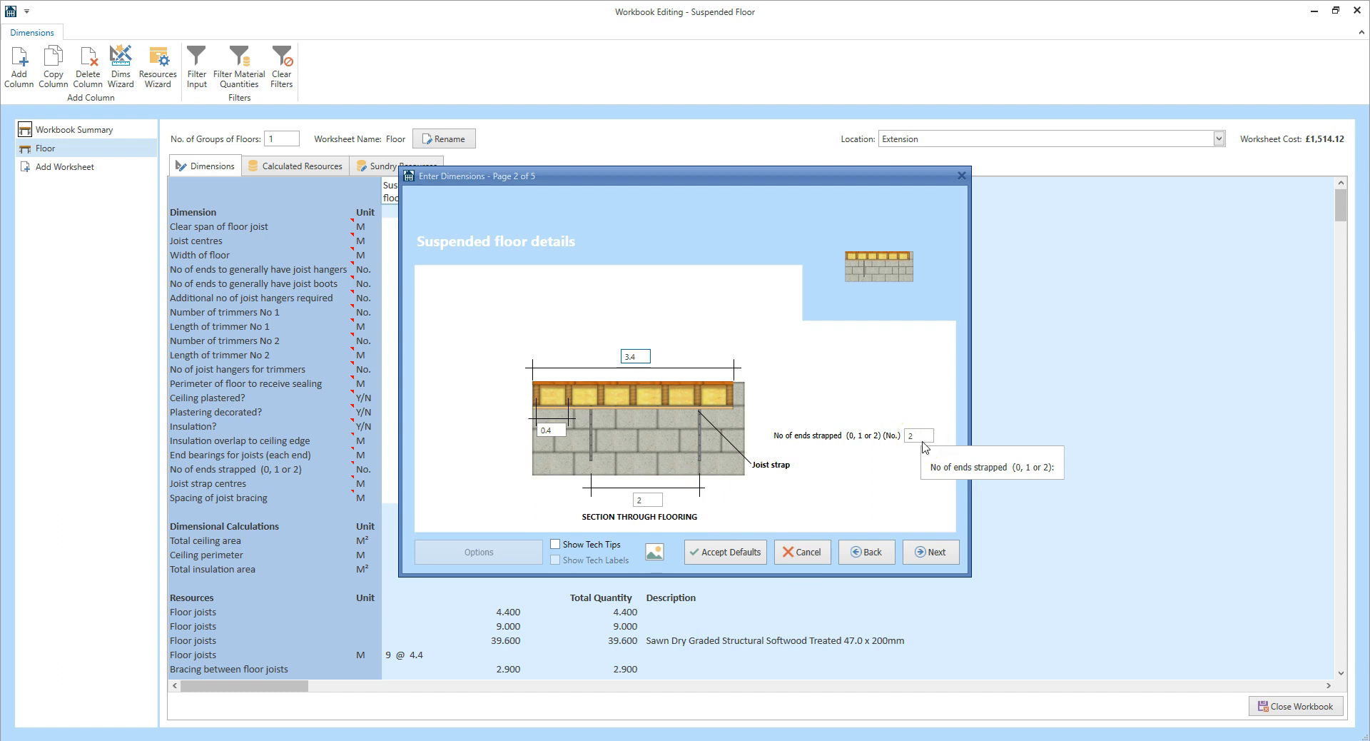
pyautogui.click(937, 552)
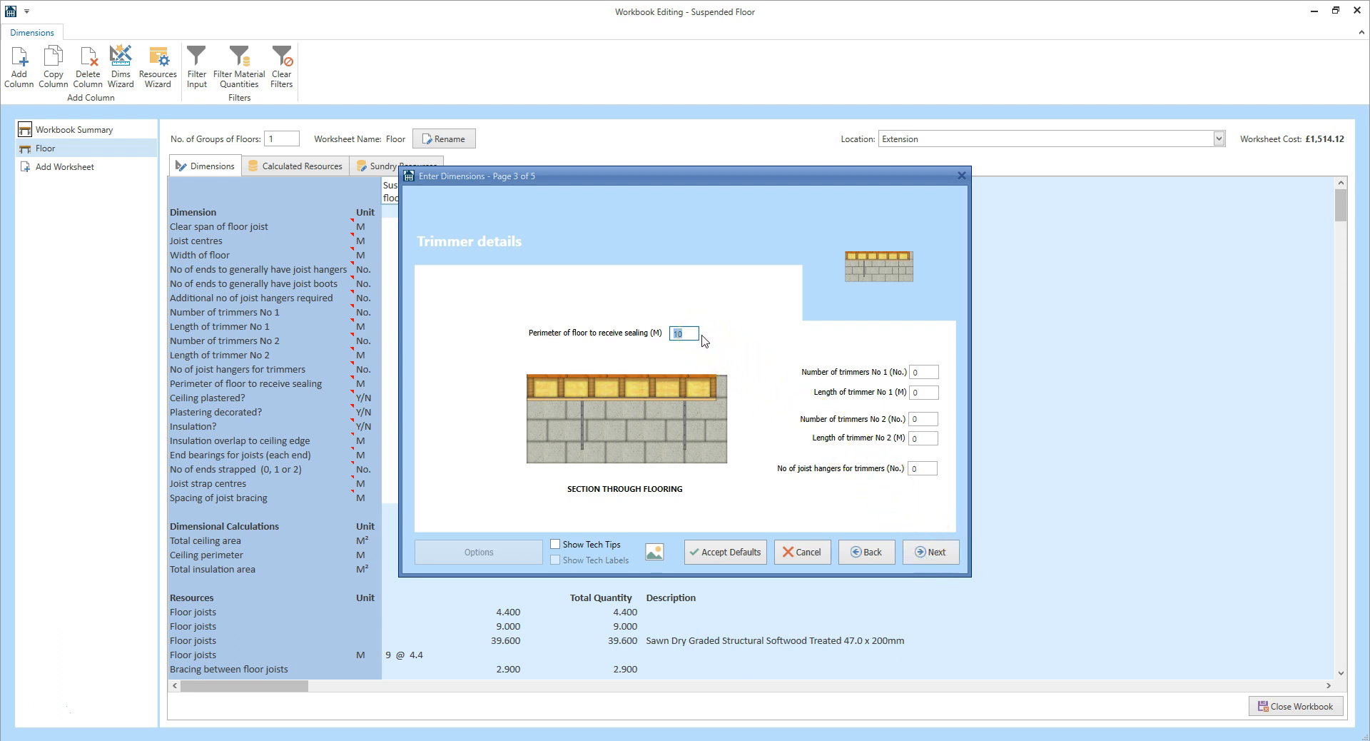
# Enter an 11.2 m sealing perimeter, then 1 end with joist hangers and 1 with joist boots.
pyautogui.write('11.2')
pyautogui.click(942, 554)
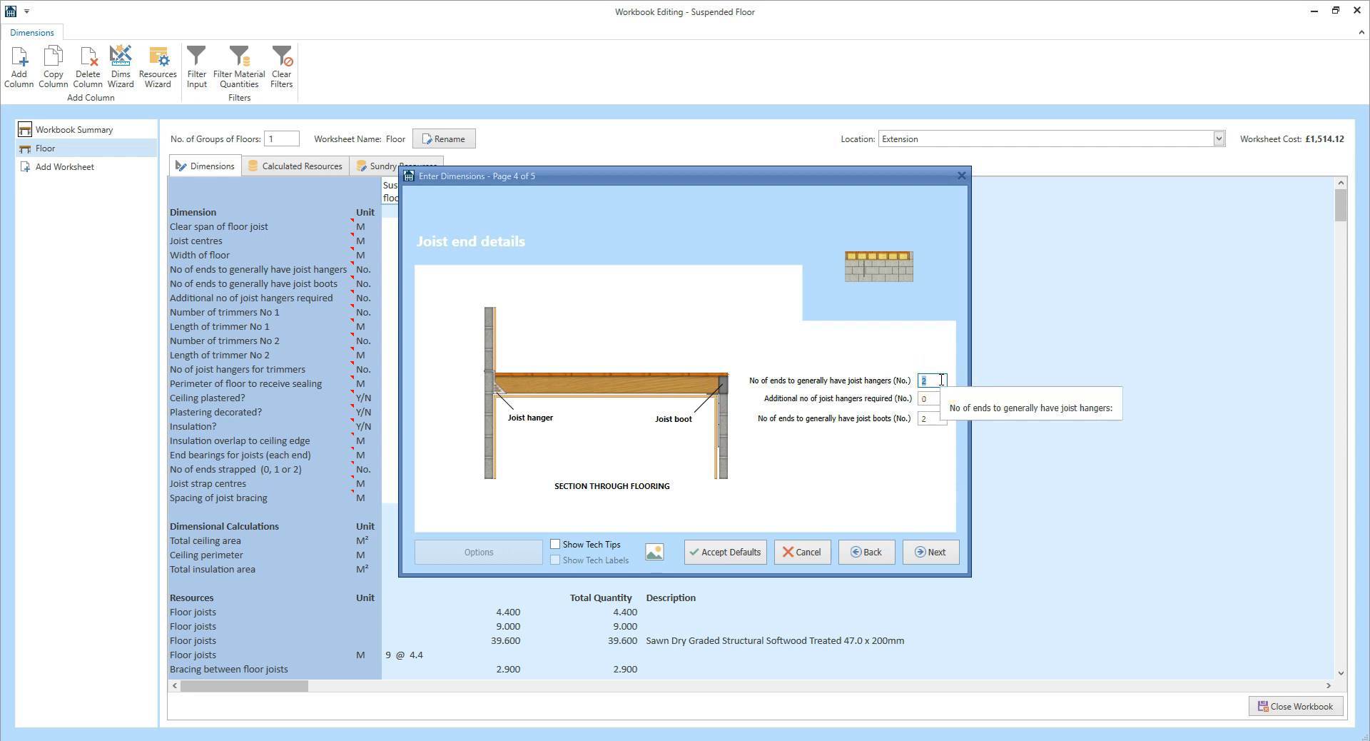
pyautogui.write('1')
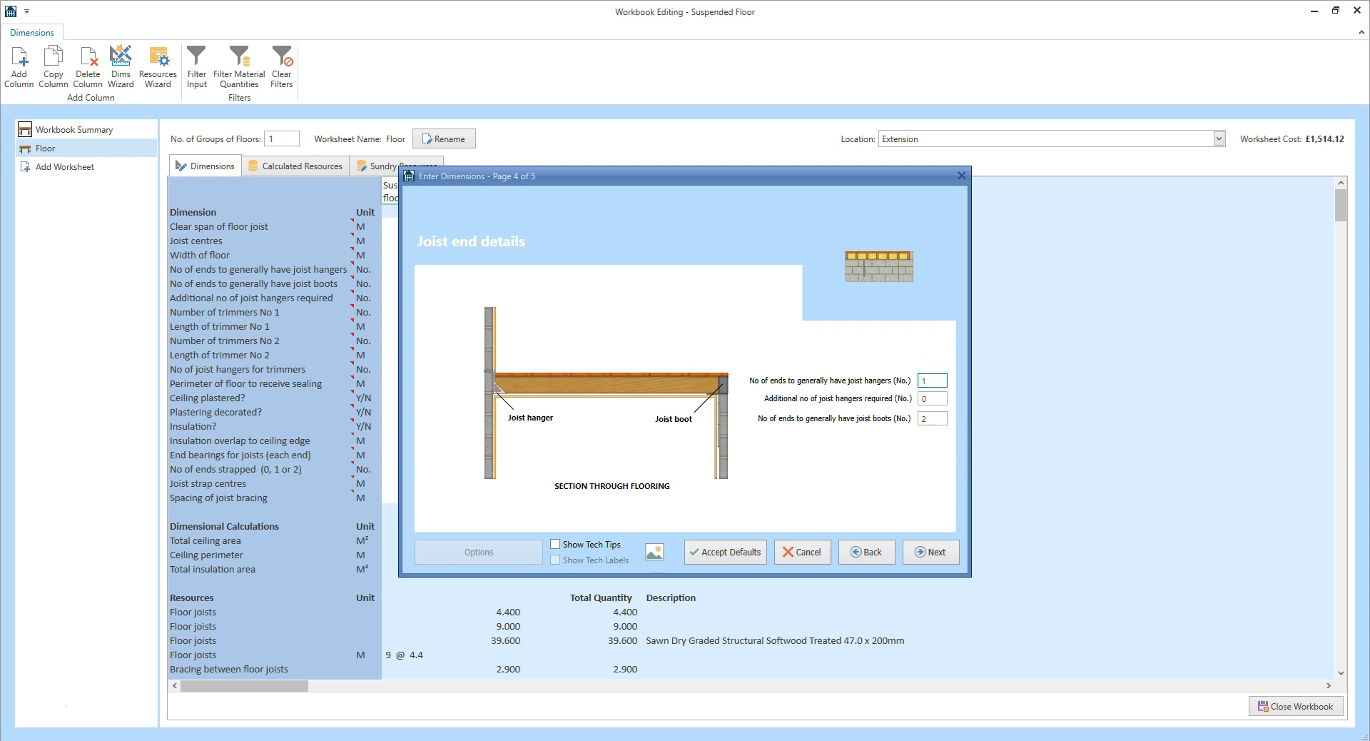
pyautogui.click(931, 419)
pyautogui.write('1')
pyautogui.click(937, 453)
pyautogui.press('Return')
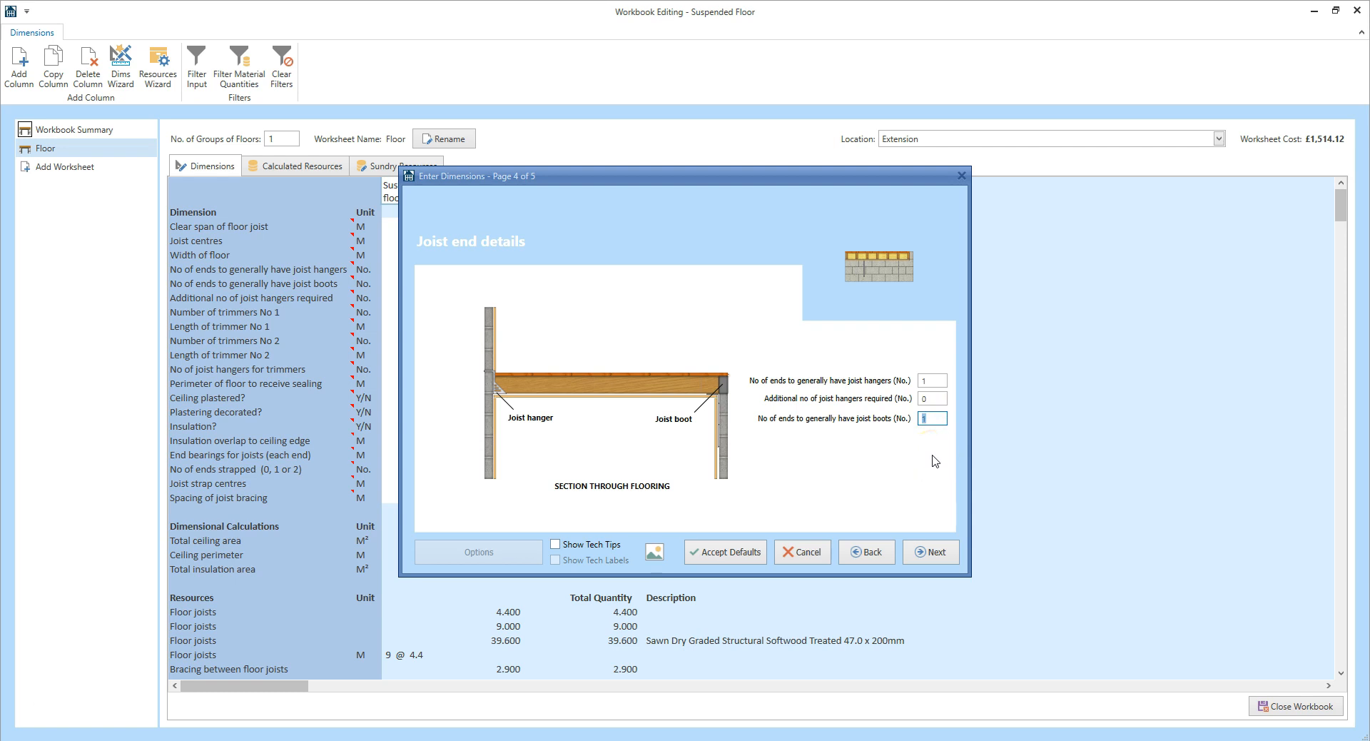
pyautogui.click(932, 552)
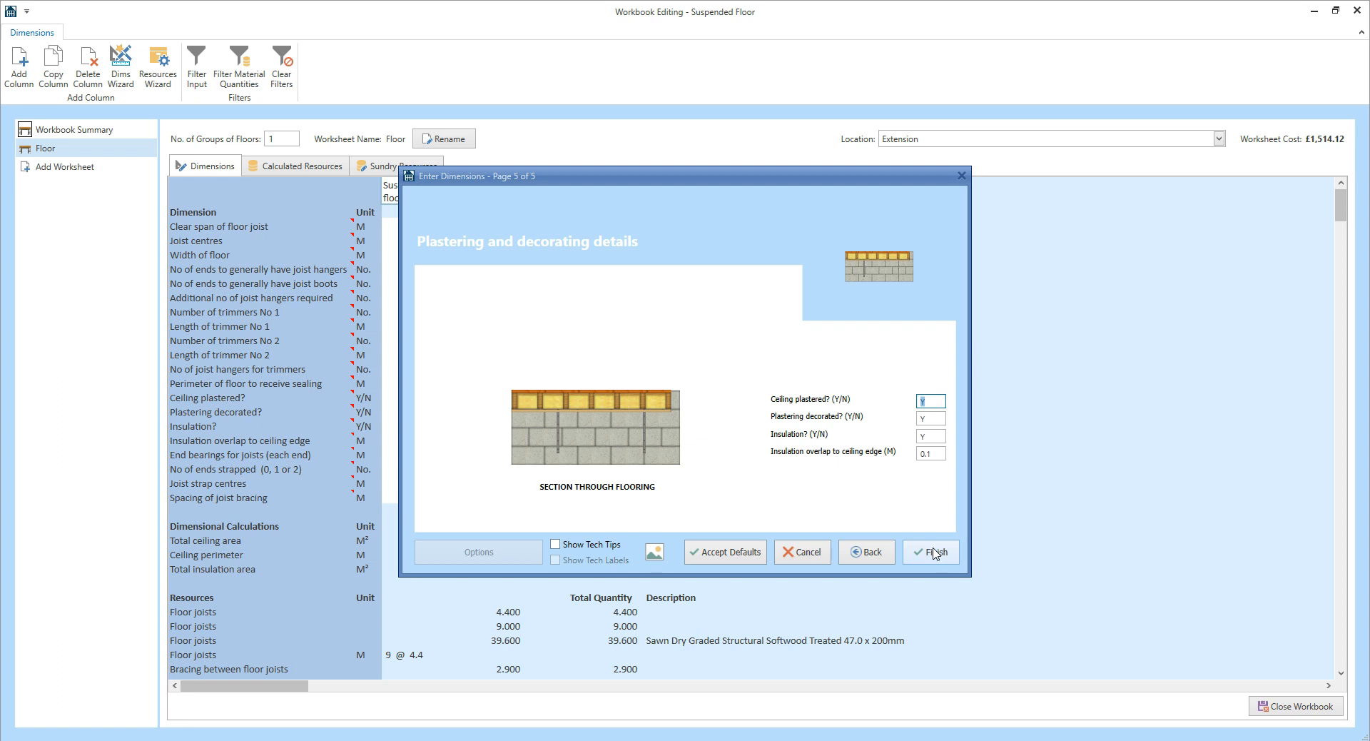
# Keep plastering, decorating and insulation as Y, finish the wizard, and view the calculated resources.
pyautogui.click(935, 421)
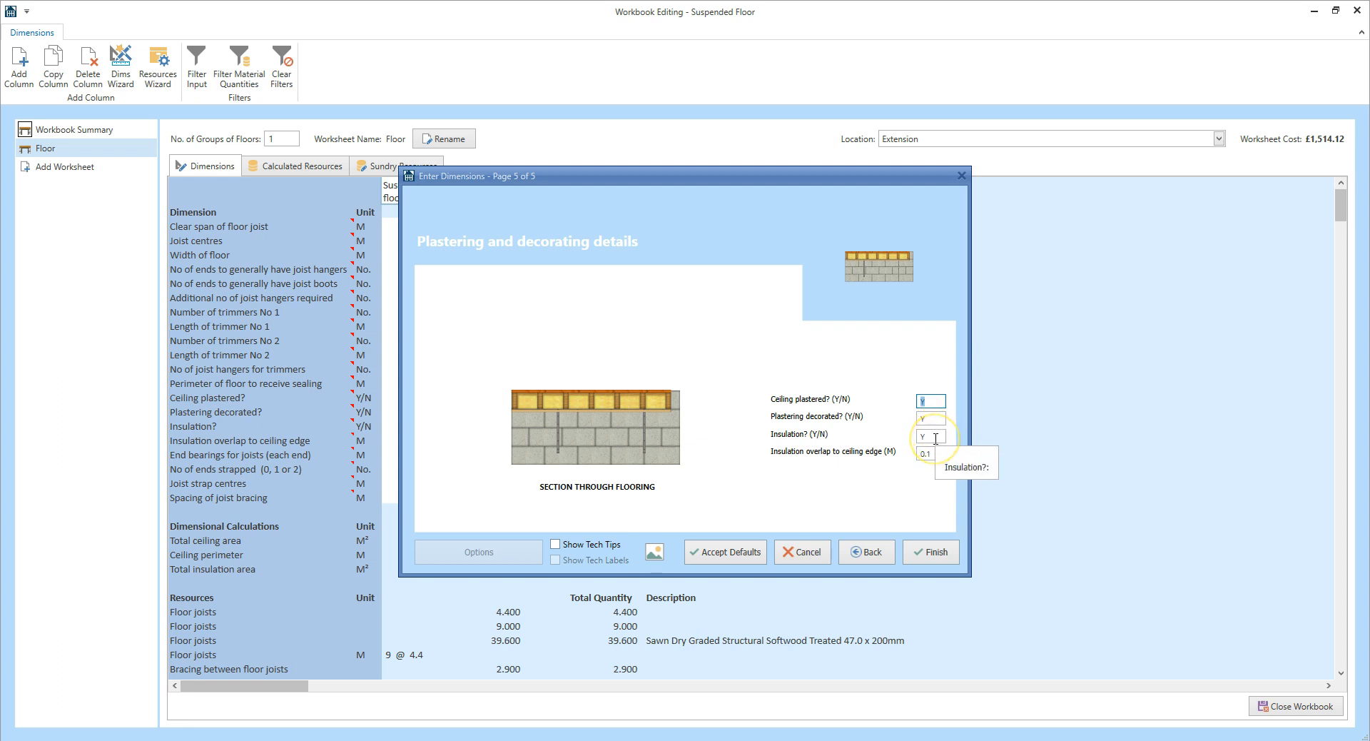
pyautogui.click(939, 468)
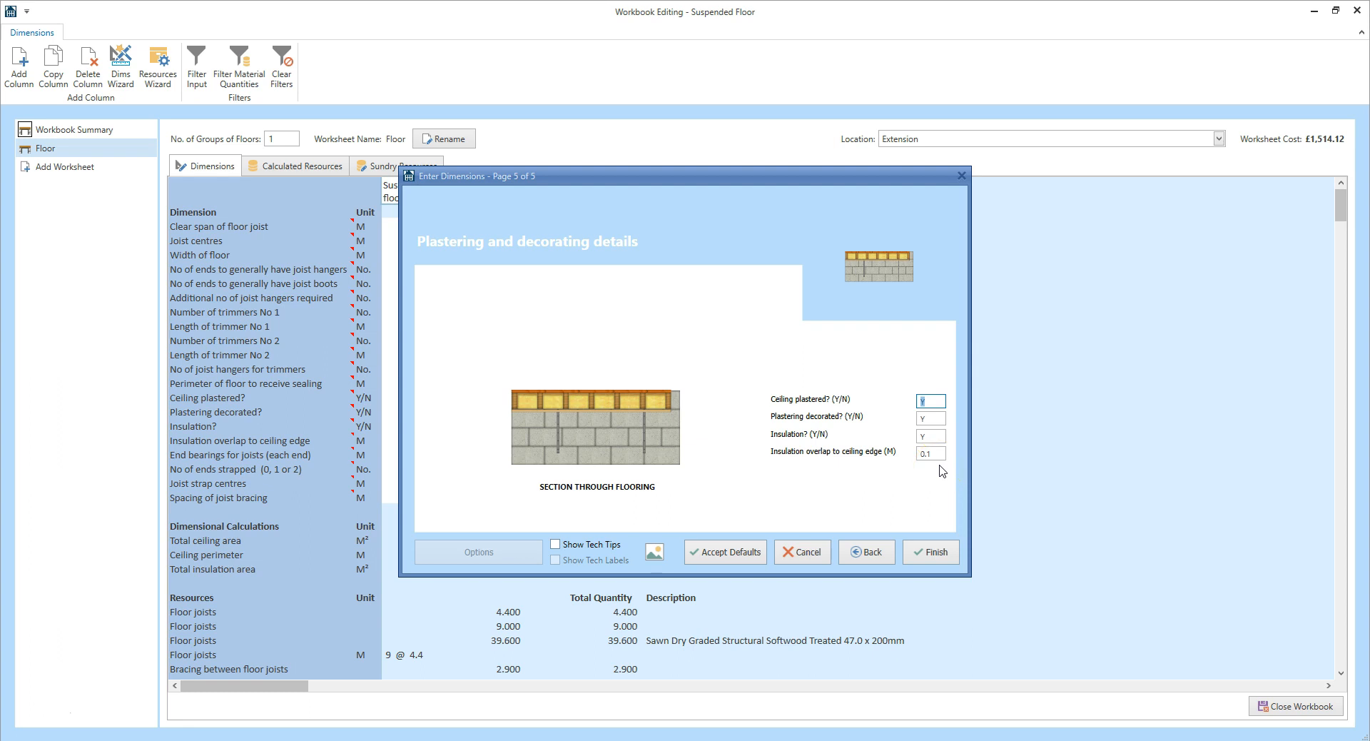
pyautogui.click(940, 554)
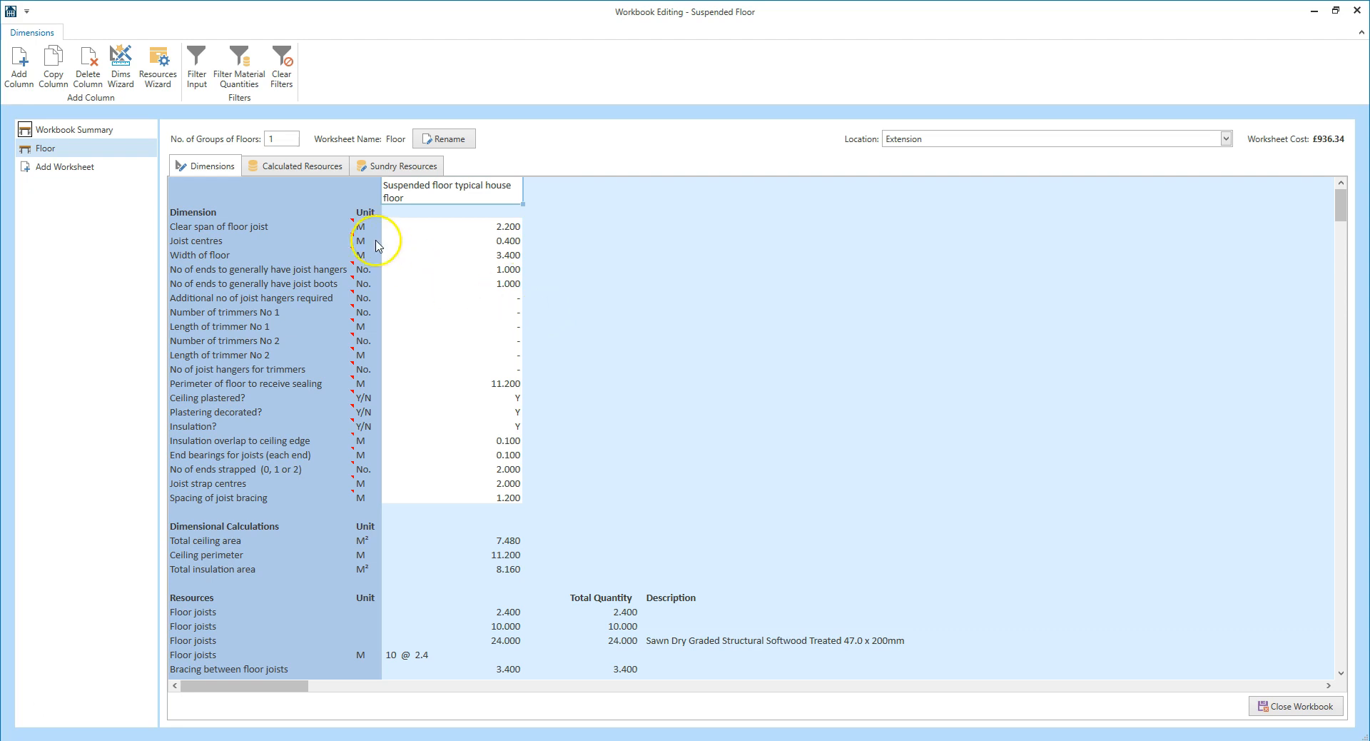
pyautogui.click(310, 168)
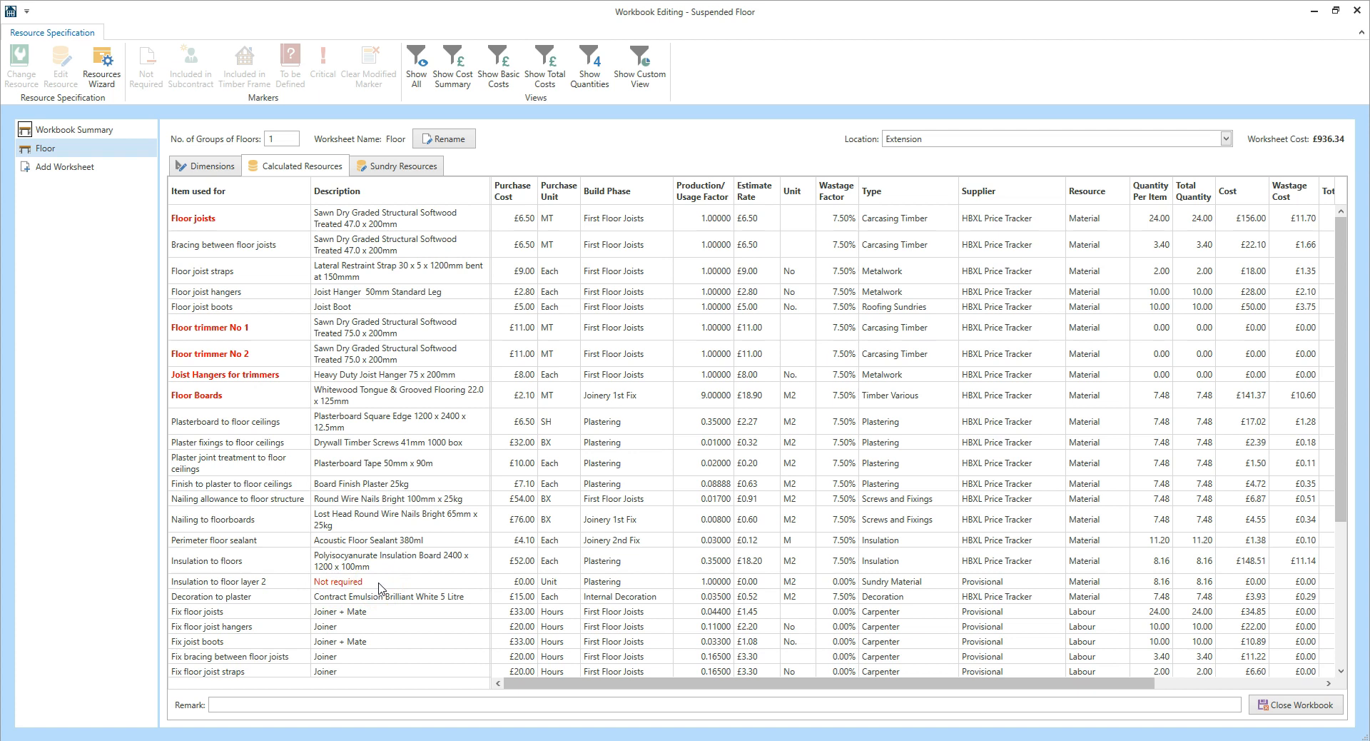
# Select the Insulation to floor layer 2 row and show its Change Resource list.
pyautogui.scroll(-3, 379, 588)
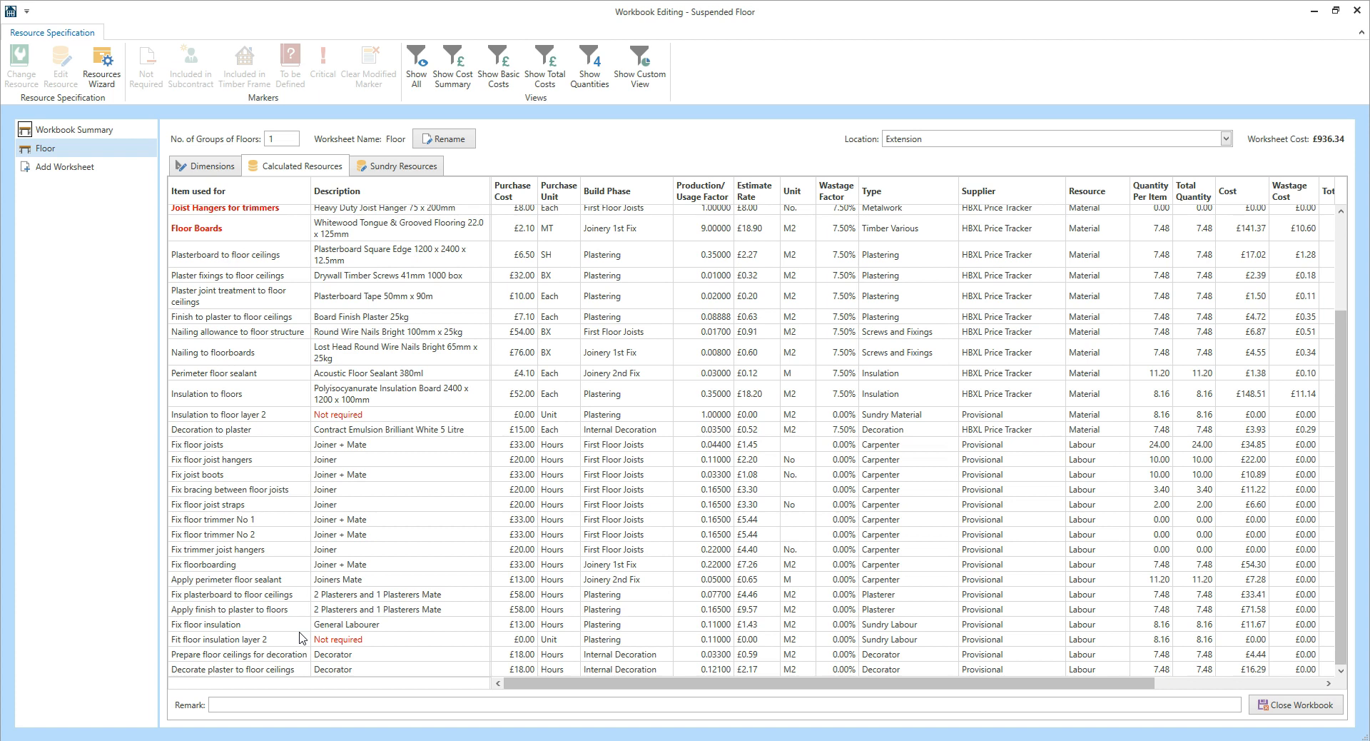
pyautogui.click(251, 414)
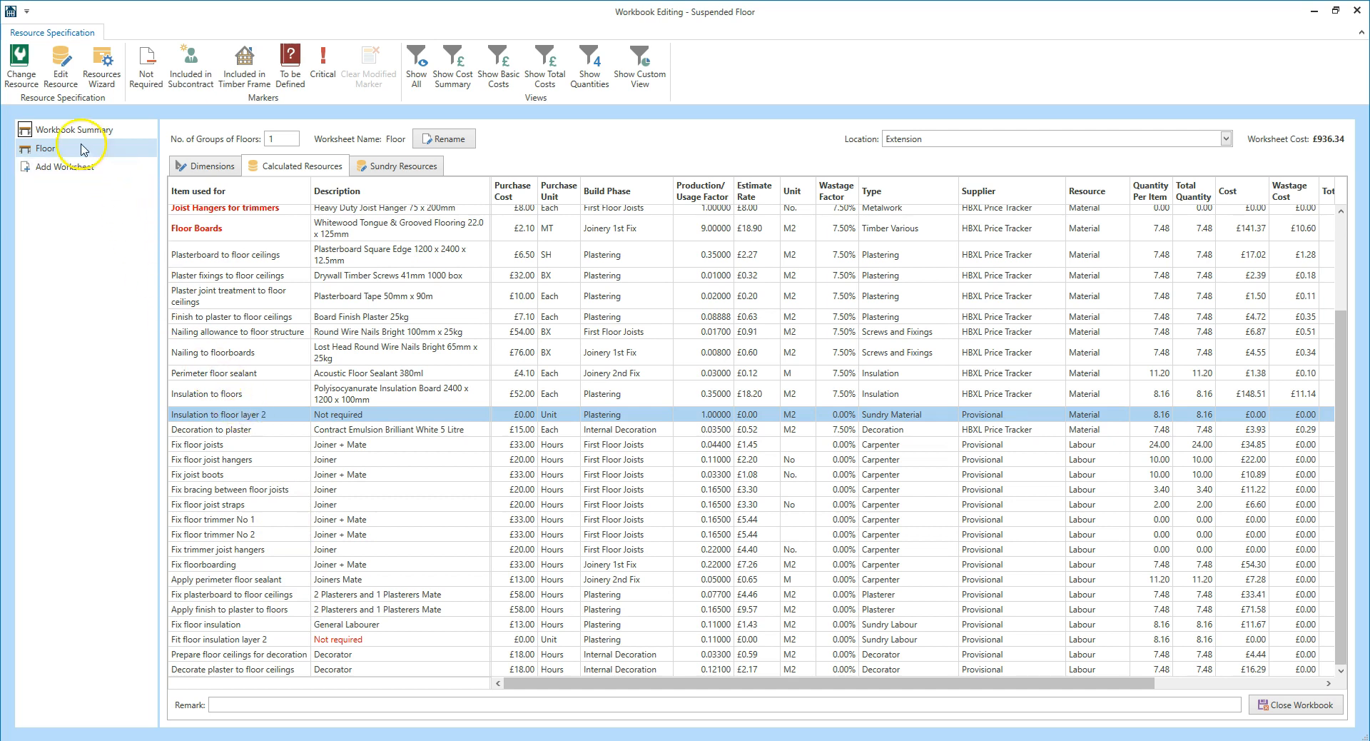
pyautogui.click(16, 78)
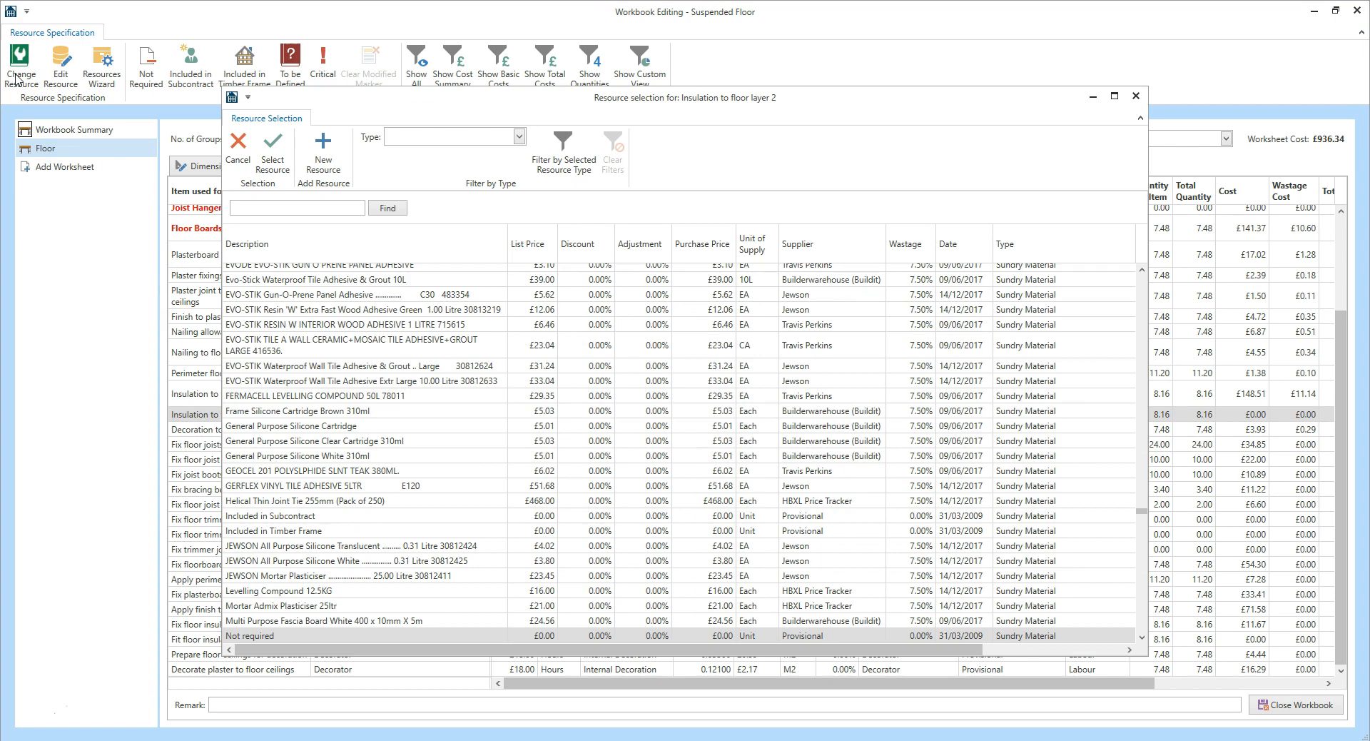
# Filter resources to Insulation and select Polyisocyanurate Insulation Board 2400 x 1200 x 20mm.
pyautogui.click(23, 80)
pyautogui.click(518, 138)
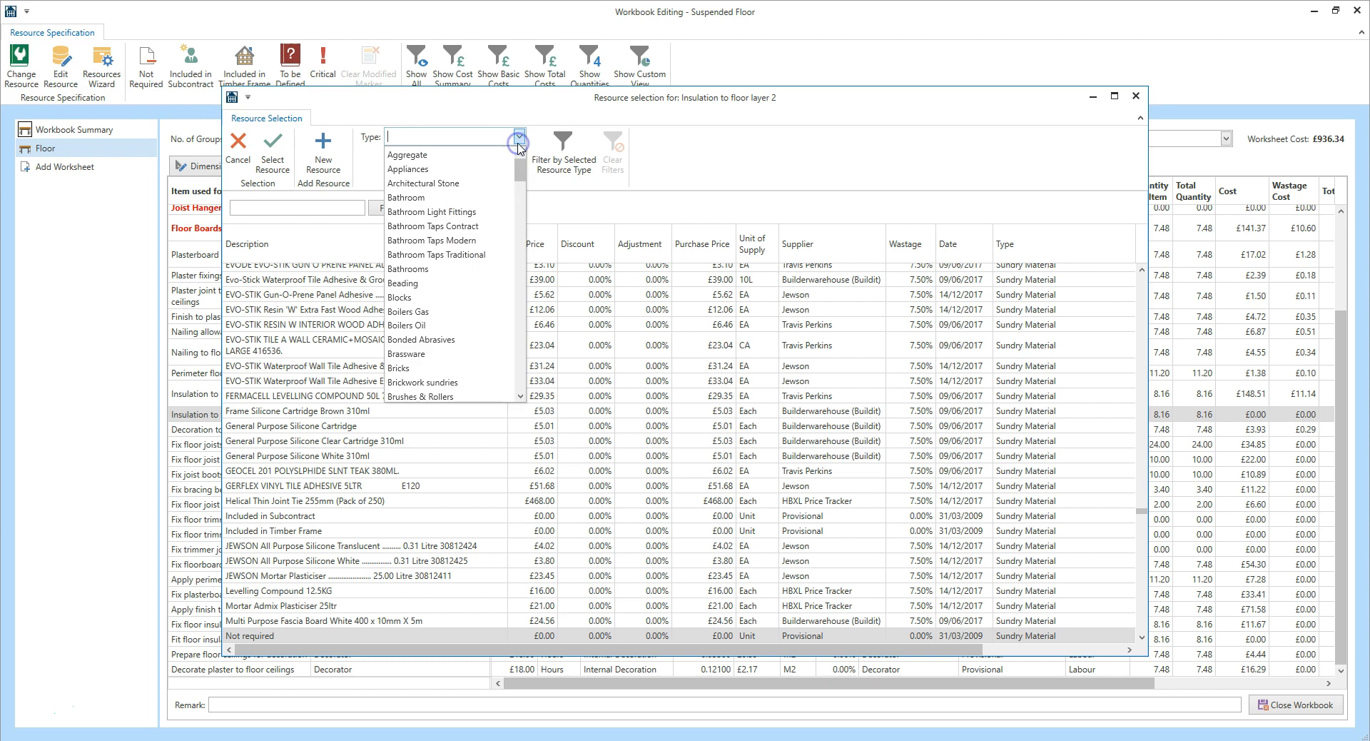
pyautogui.scroll(-5, 525, 202)
pyautogui.moveTo(526, 202); pyautogui.dragTo(521, 257)
pyautogui.click(503, 244)
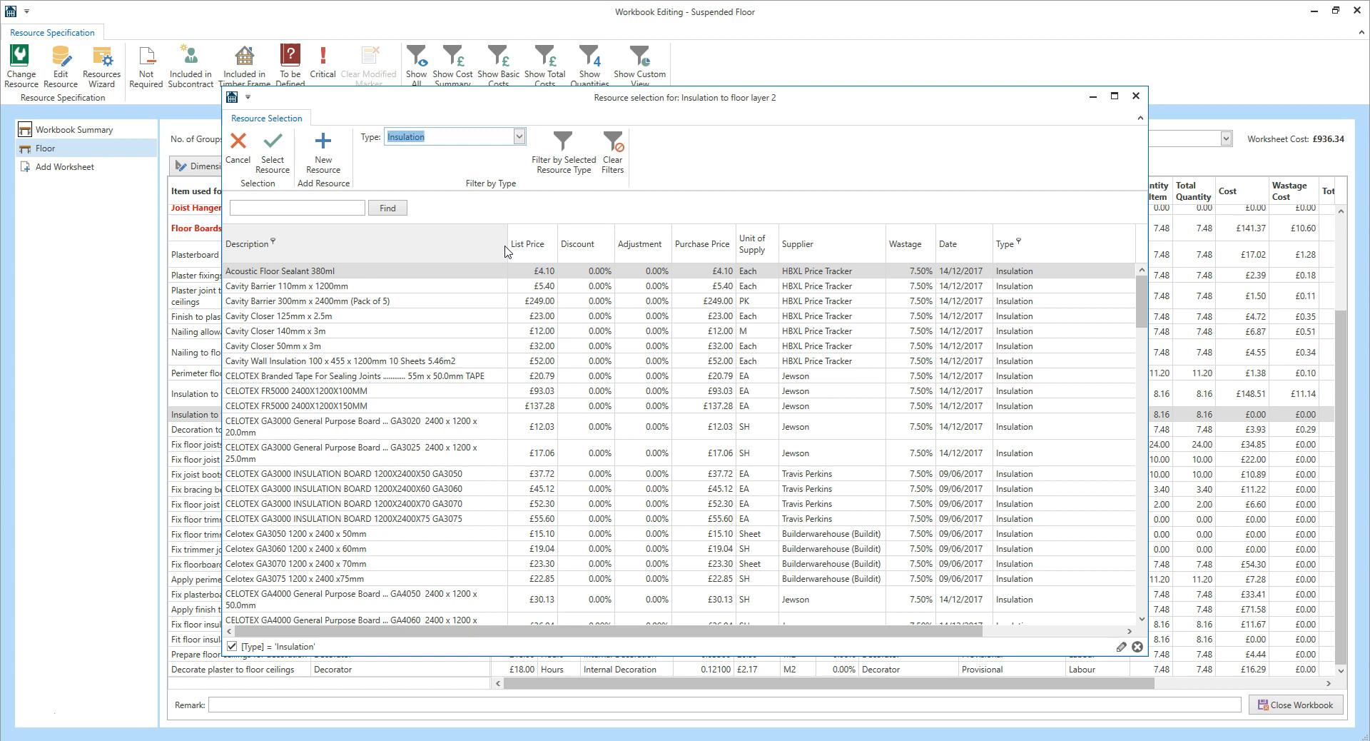
pyautogui.moveTo(1140, 299); pyautogui.dragTo(1130, 542)
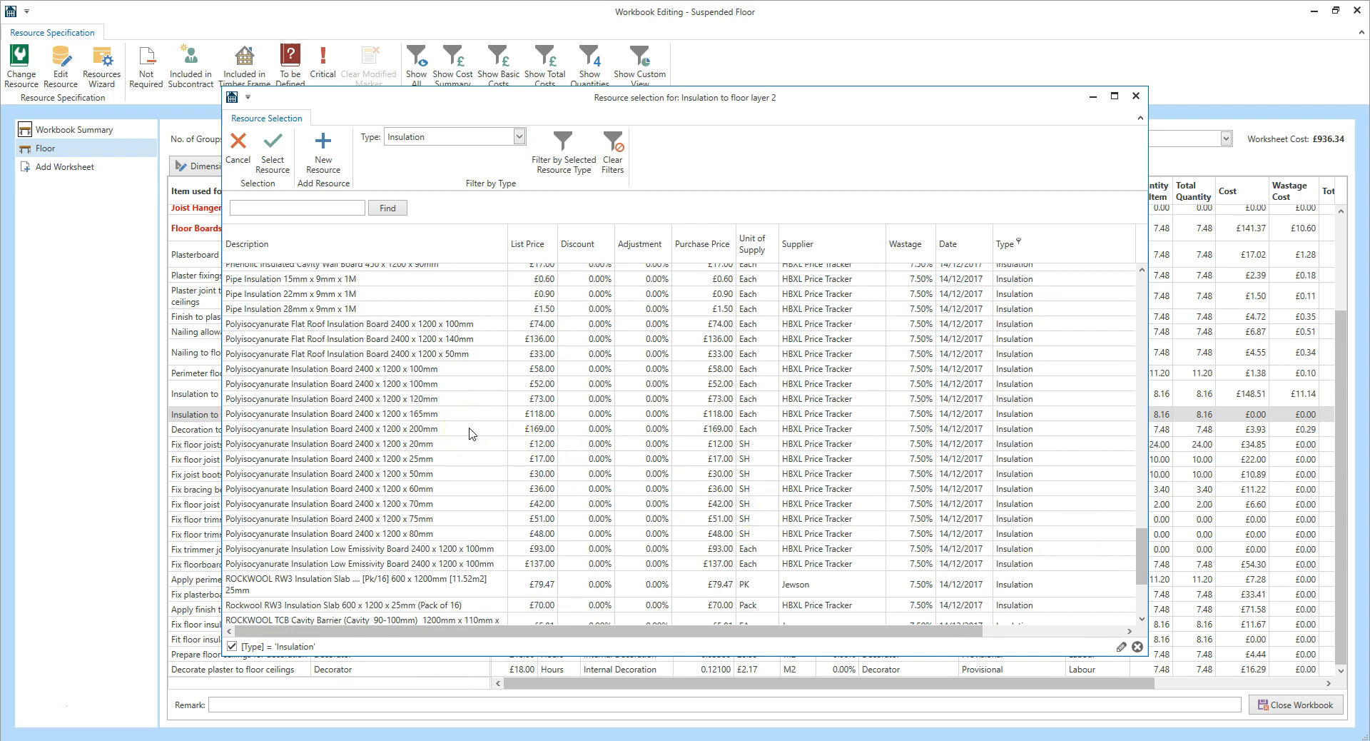
pyautogui.click(421, 444)
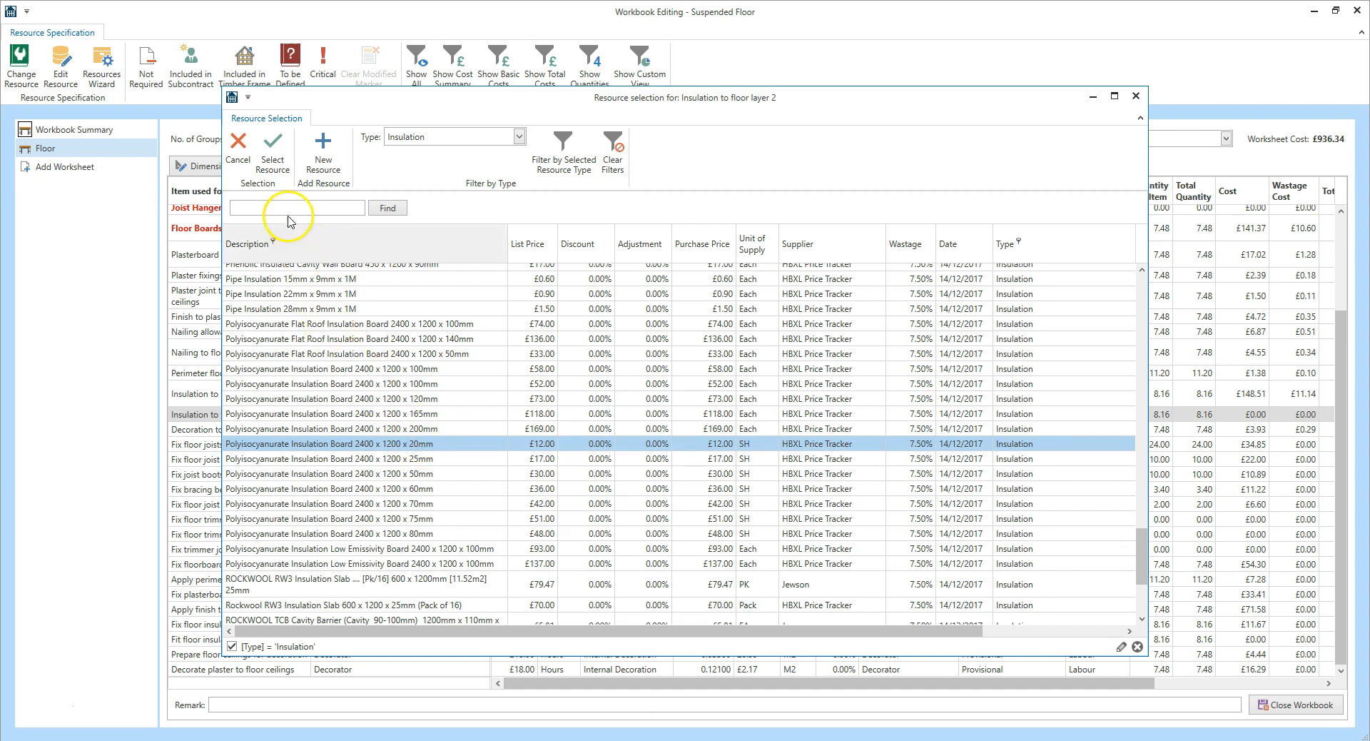
pyautogui.click(272, 157)
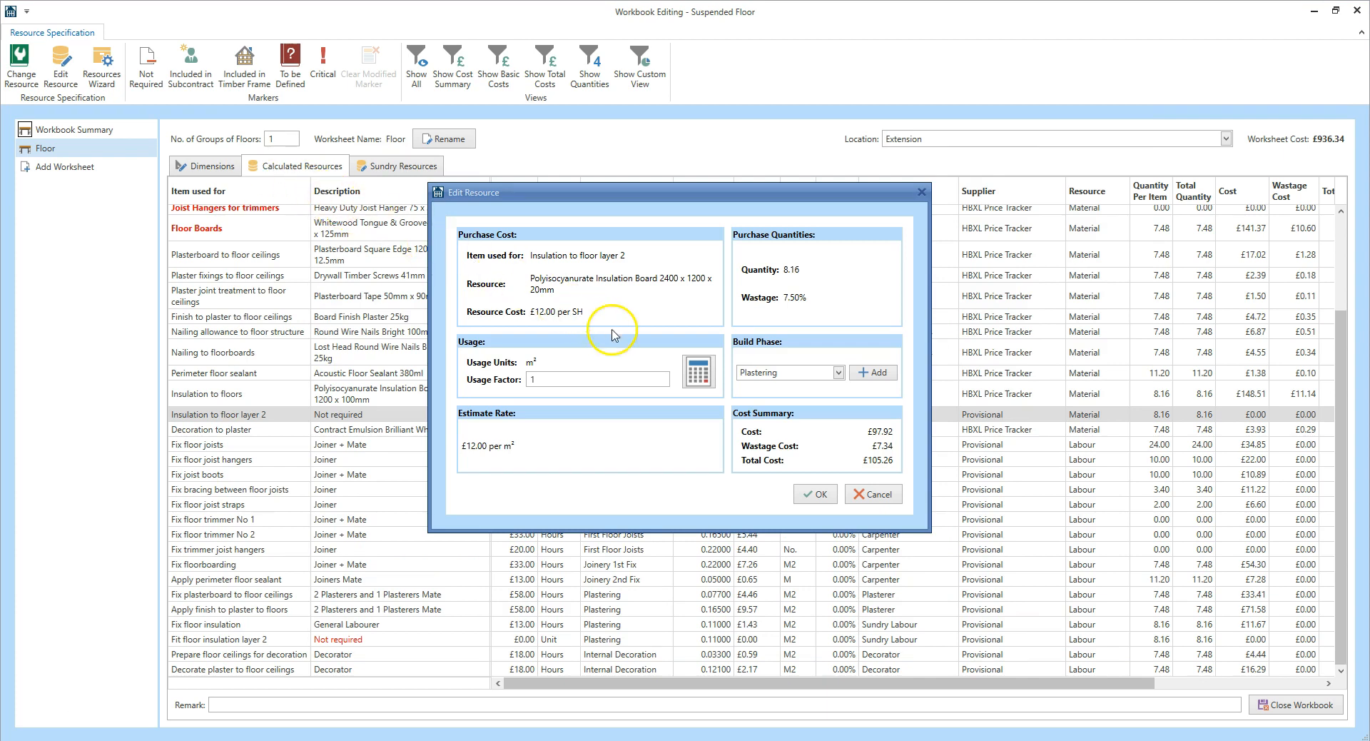
# Set 2.88 M2 coverage in the Usage Factor Calculator, giving factor 0.34722, and save the resource.
pyautogui.click(685, 379)
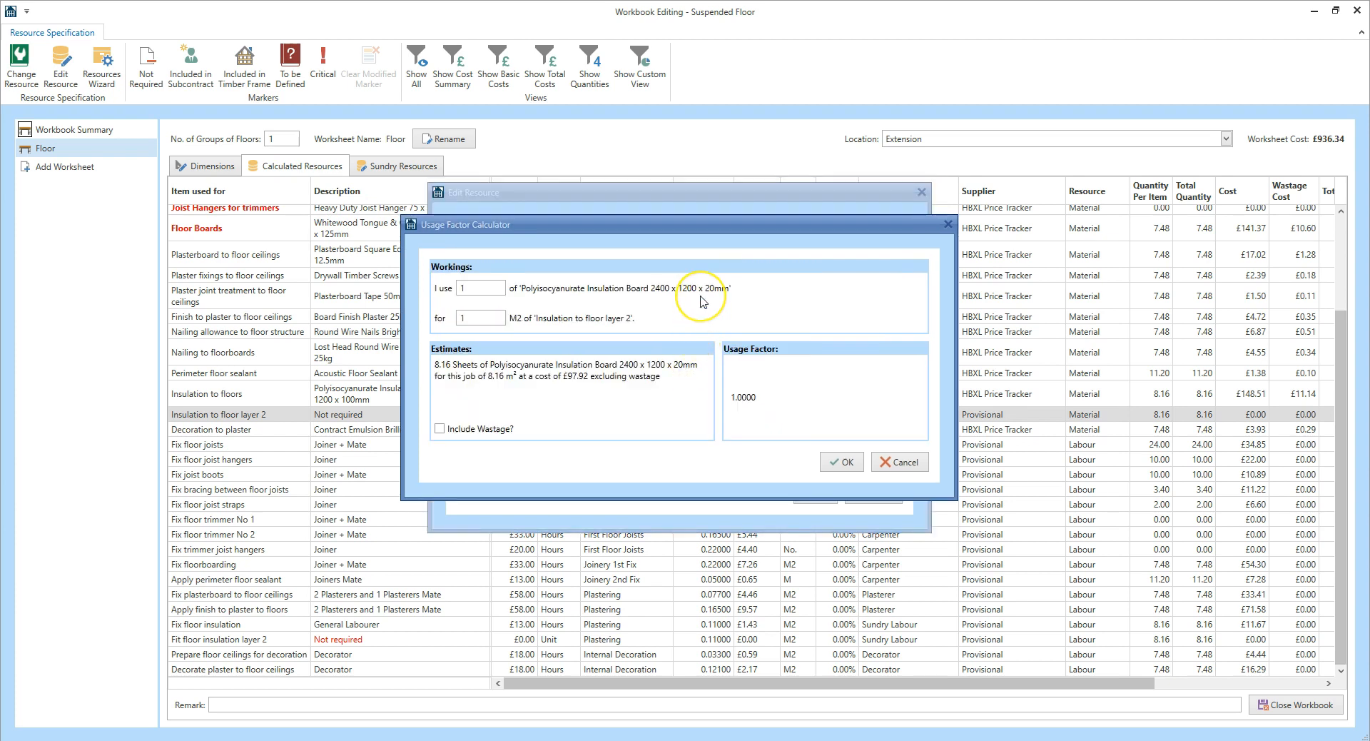
pyautogui.click(483, 319)
pyautogui.press('BackSpace')
pyautogui.write('2.88')
pyautogui.click(488, 340)
pyautogui.click(844, 461)
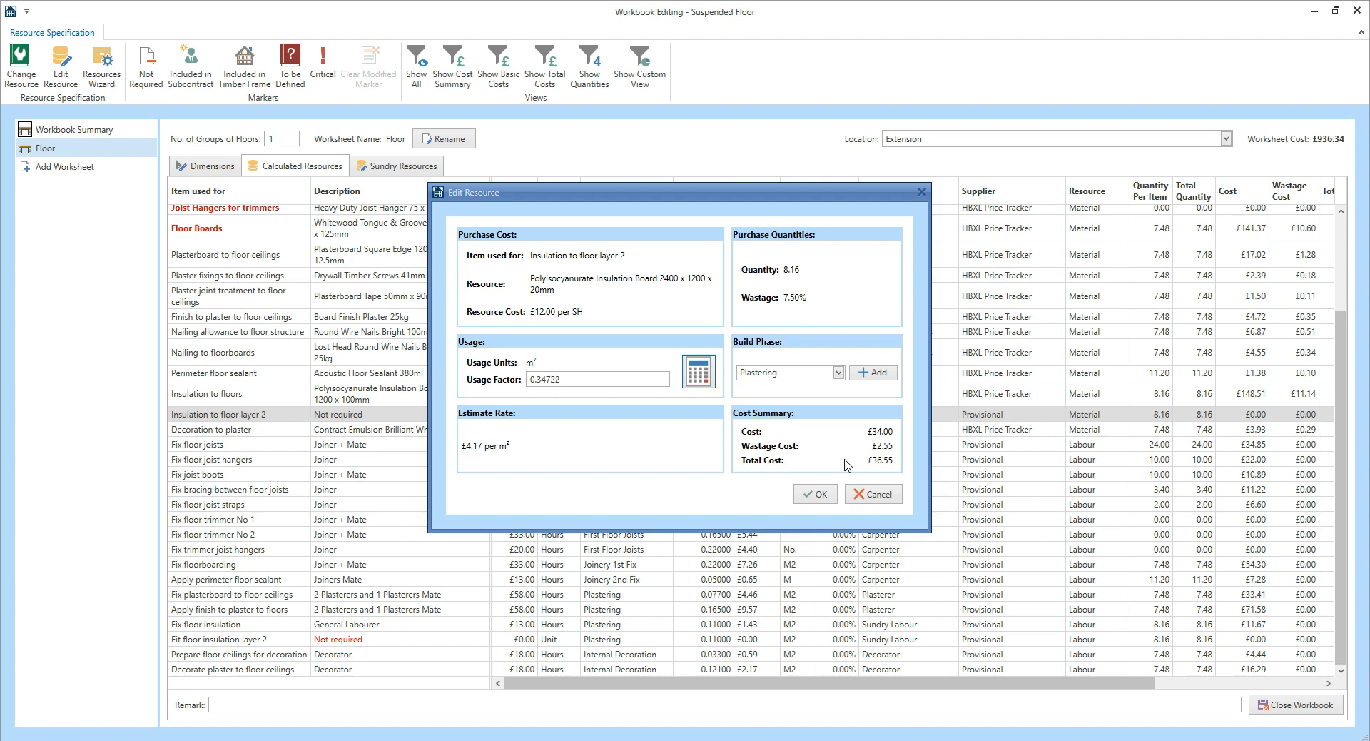
pyautogui.click(811, 391)
pyautogui.click(816, 494)
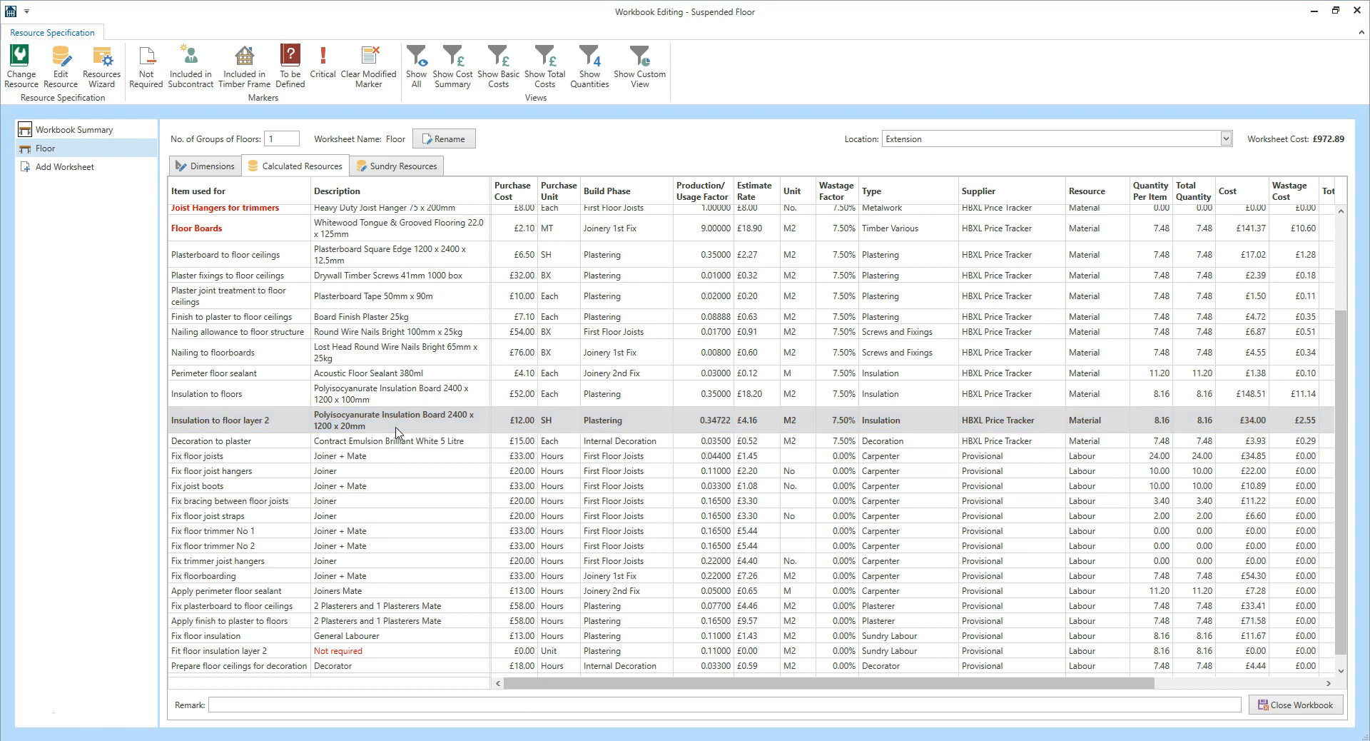
pyautogui.click(365, 643)
# Assign General Labourer at £13.00 per hour to Fit floor insulation layer 2.
pyautogui.click(282, 652)
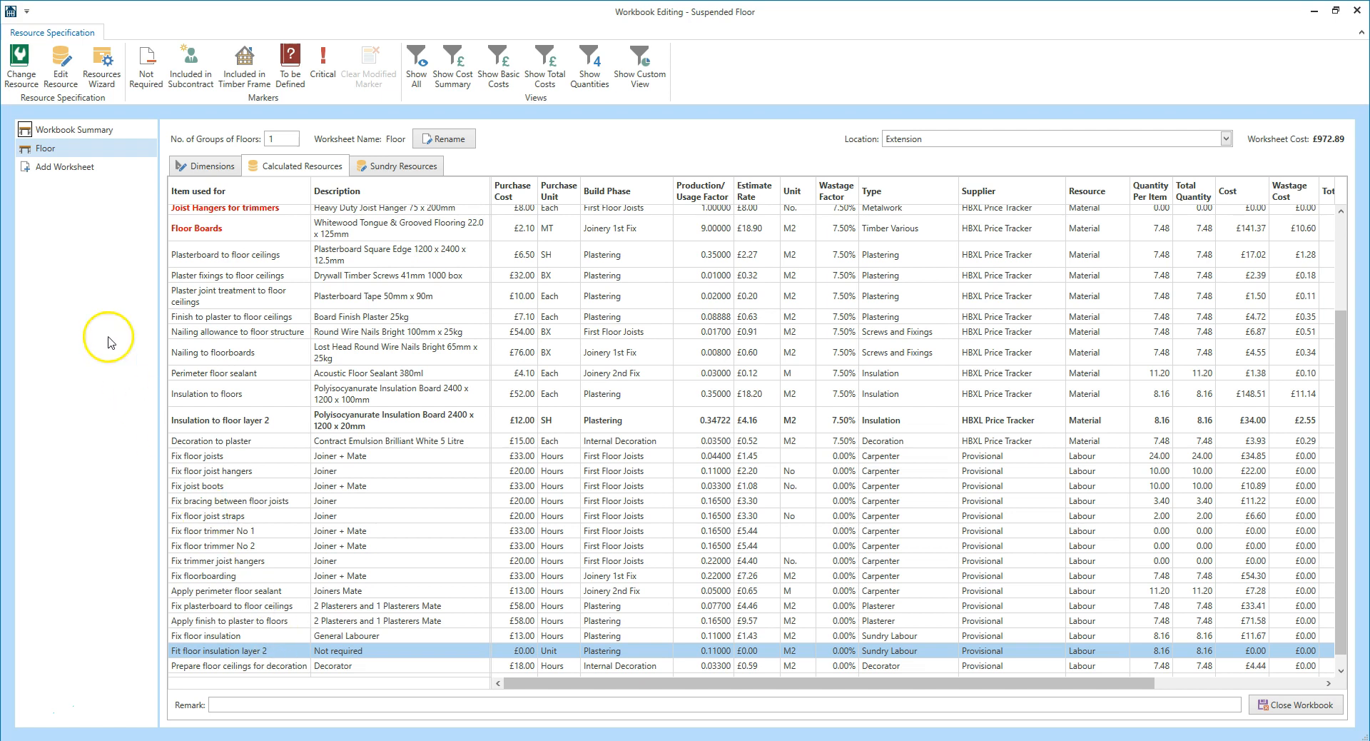
pyautogui.click(16, 73)
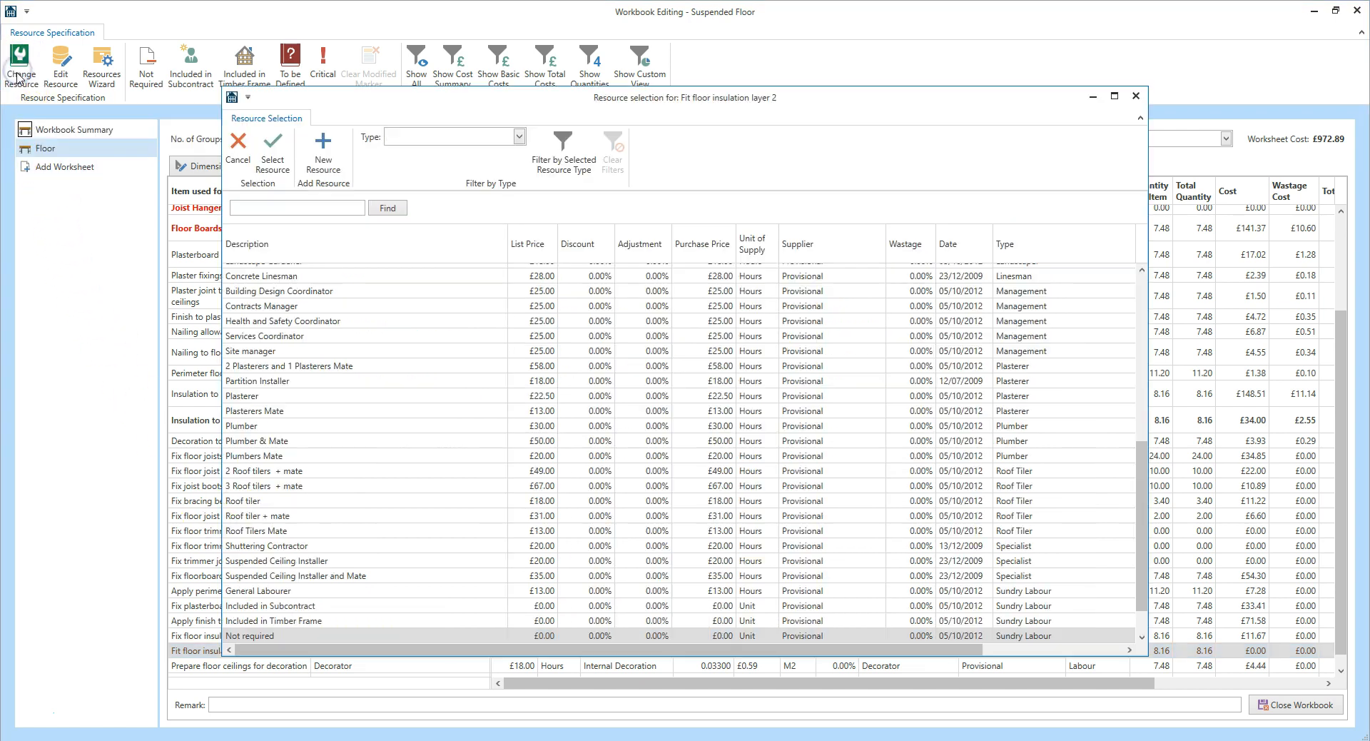
pyautogui.click(291, 592)
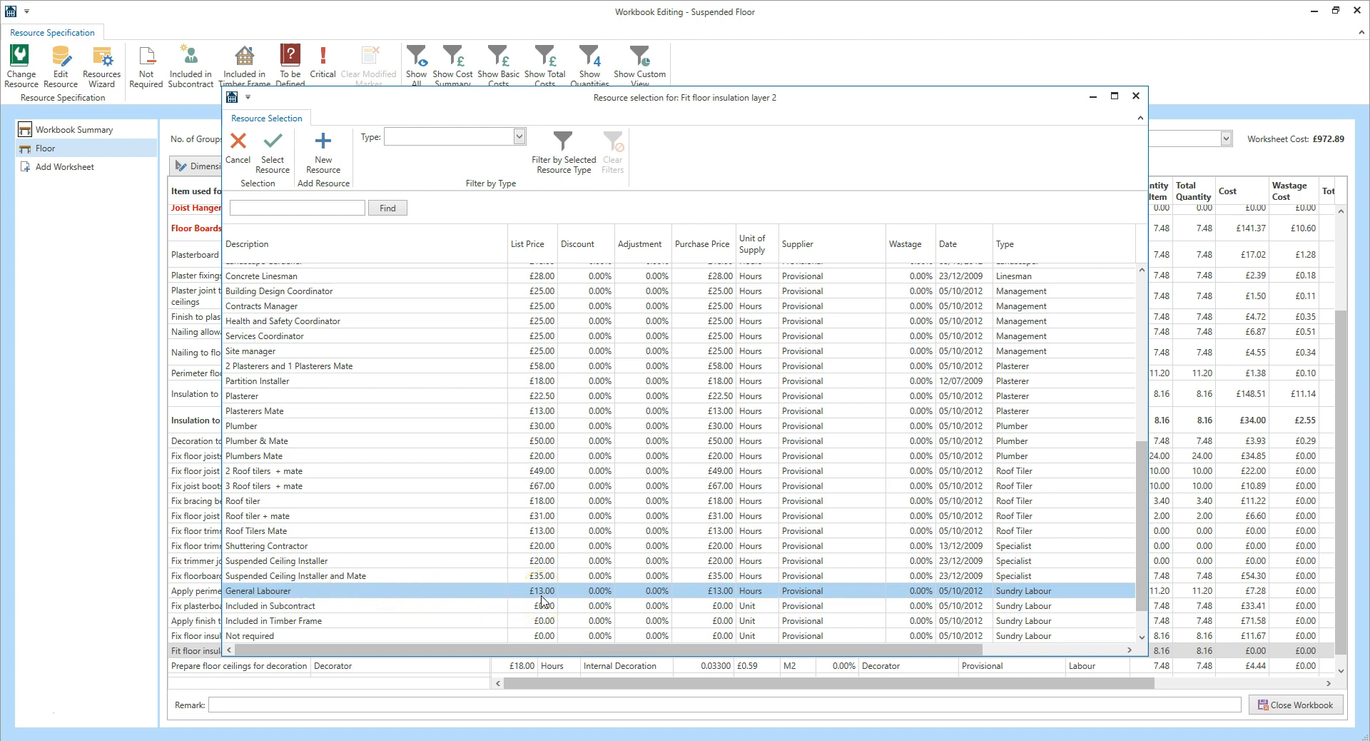
pyautogui.click(272, 151)
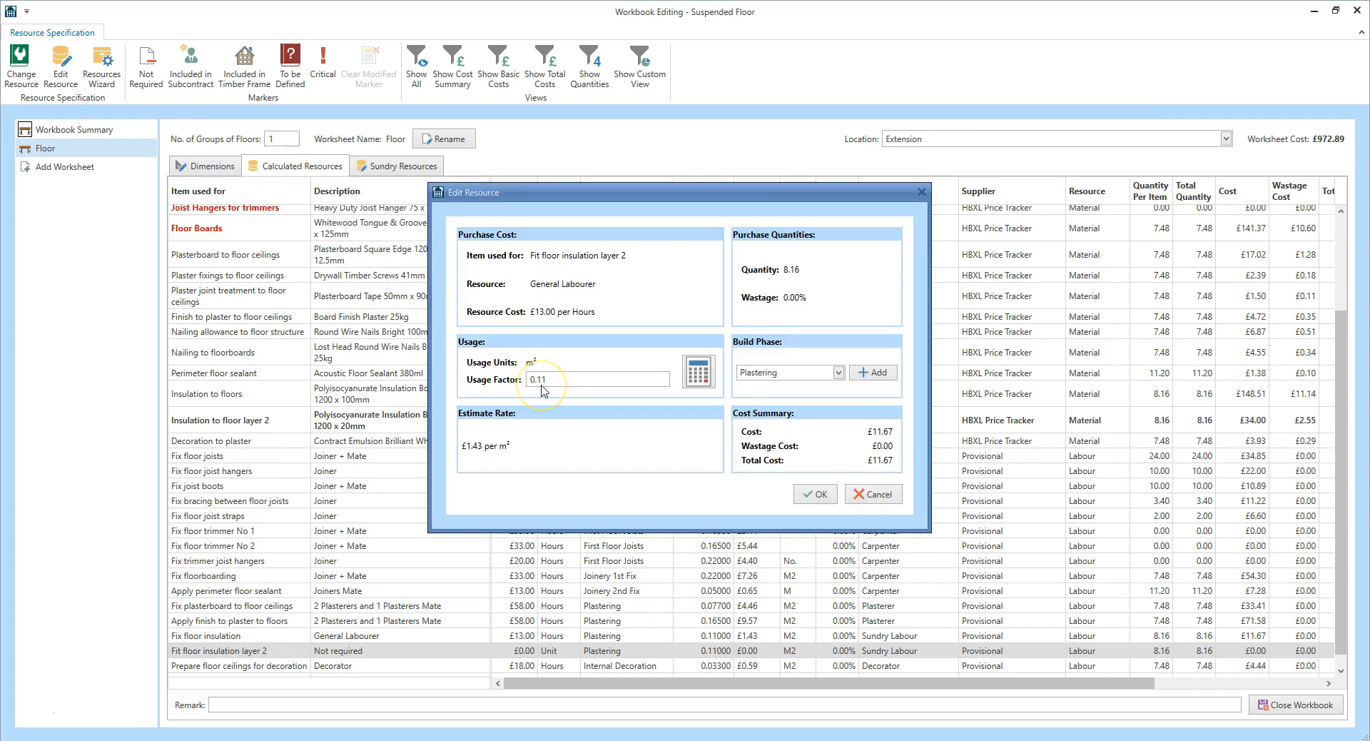
# Confirm General Labourer's 0.11 usage factor and save the Fit floor insulation layer 2 resource.
pyautogui.click(696, 384)
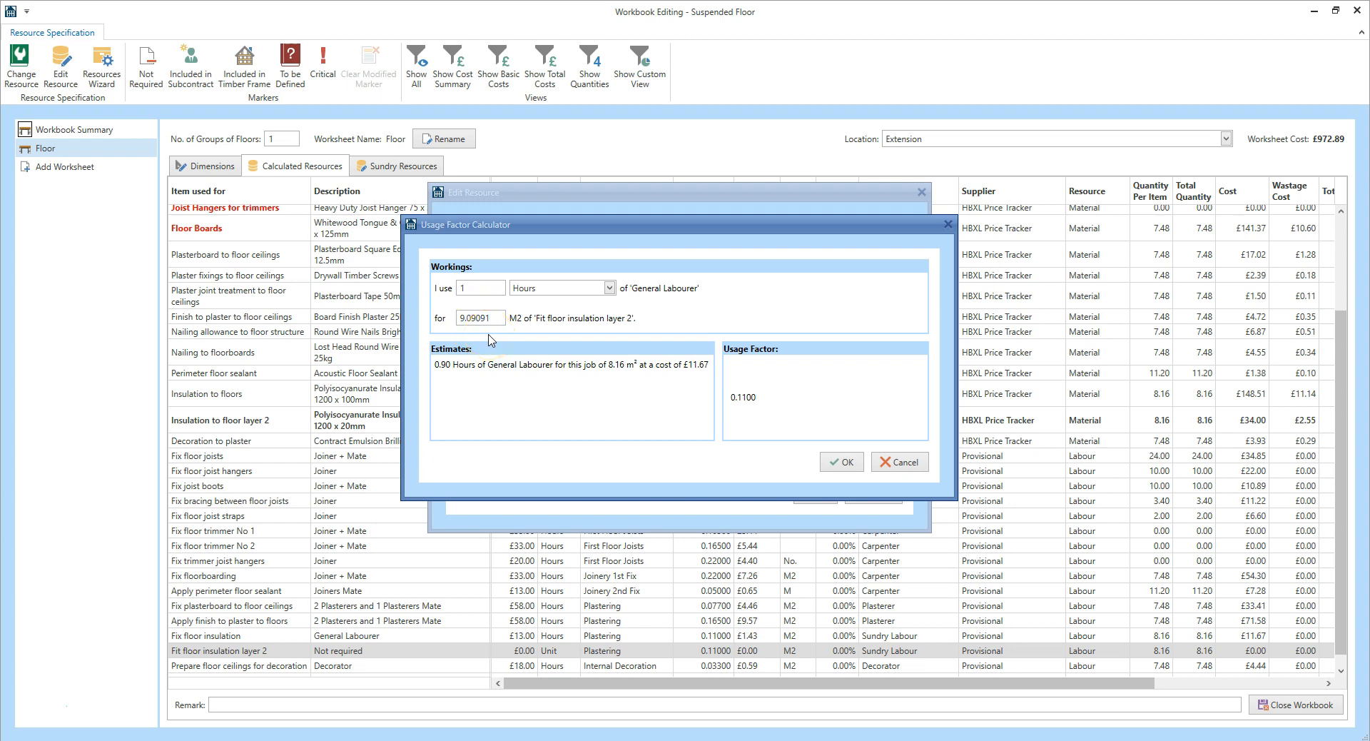
pyautogui.click(836, 463)
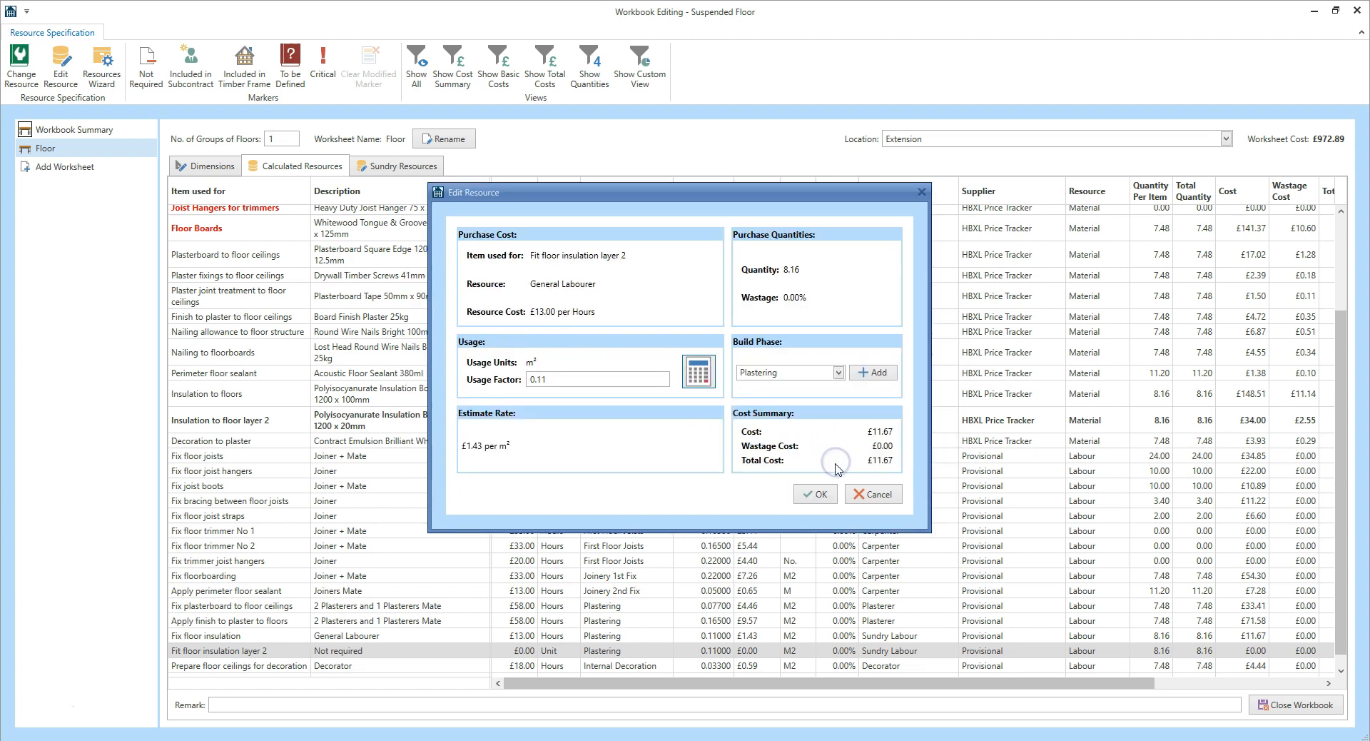
pyautogui.click(818, 494)
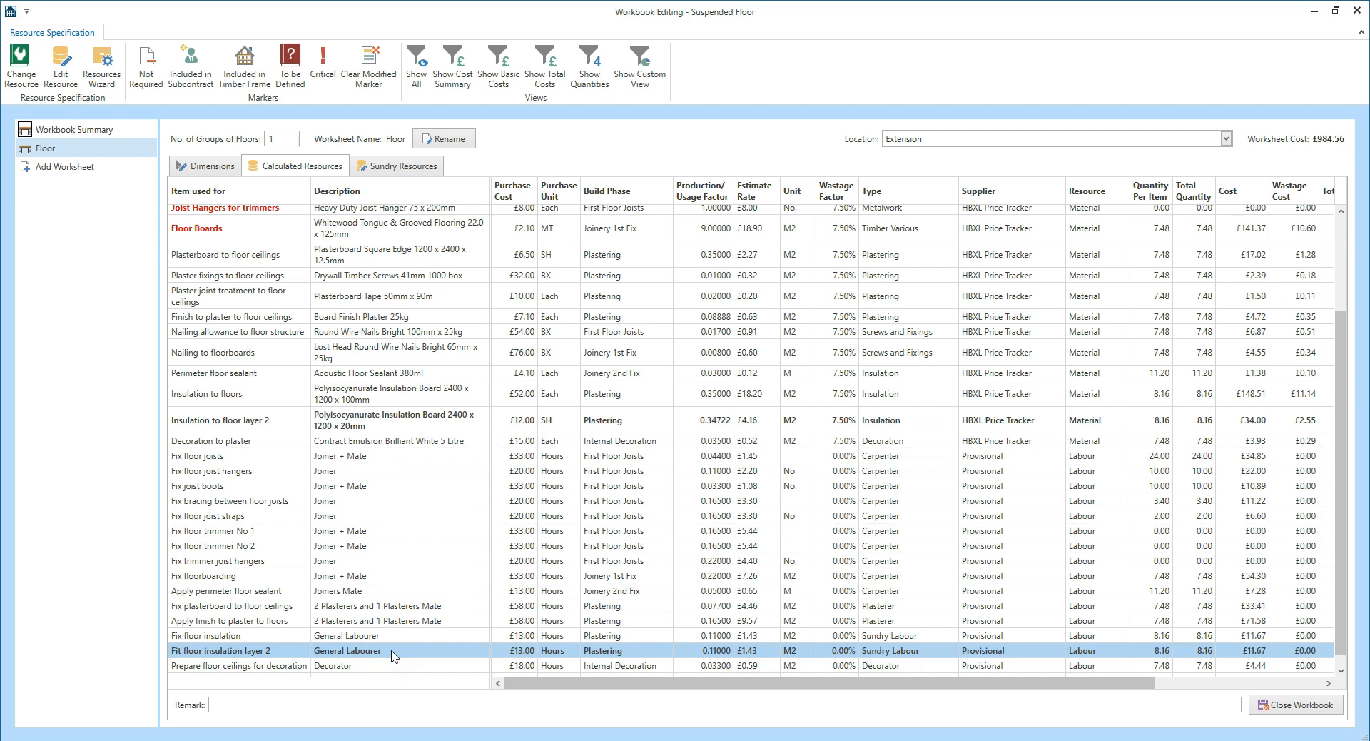
# Close the Suspended Floor workbook (£984.56) and confirm it is complete.
pyautogui.click(1274, 700)
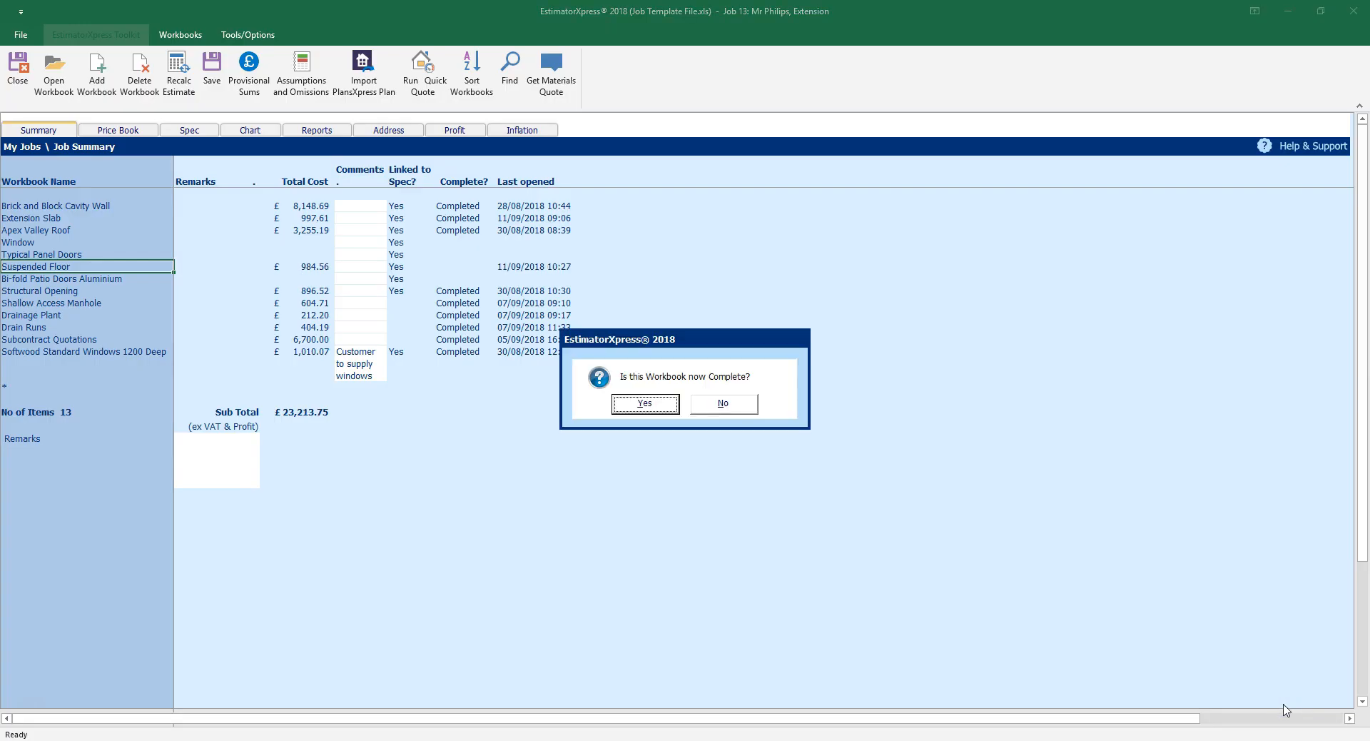
pyautogui.click(636, 410)
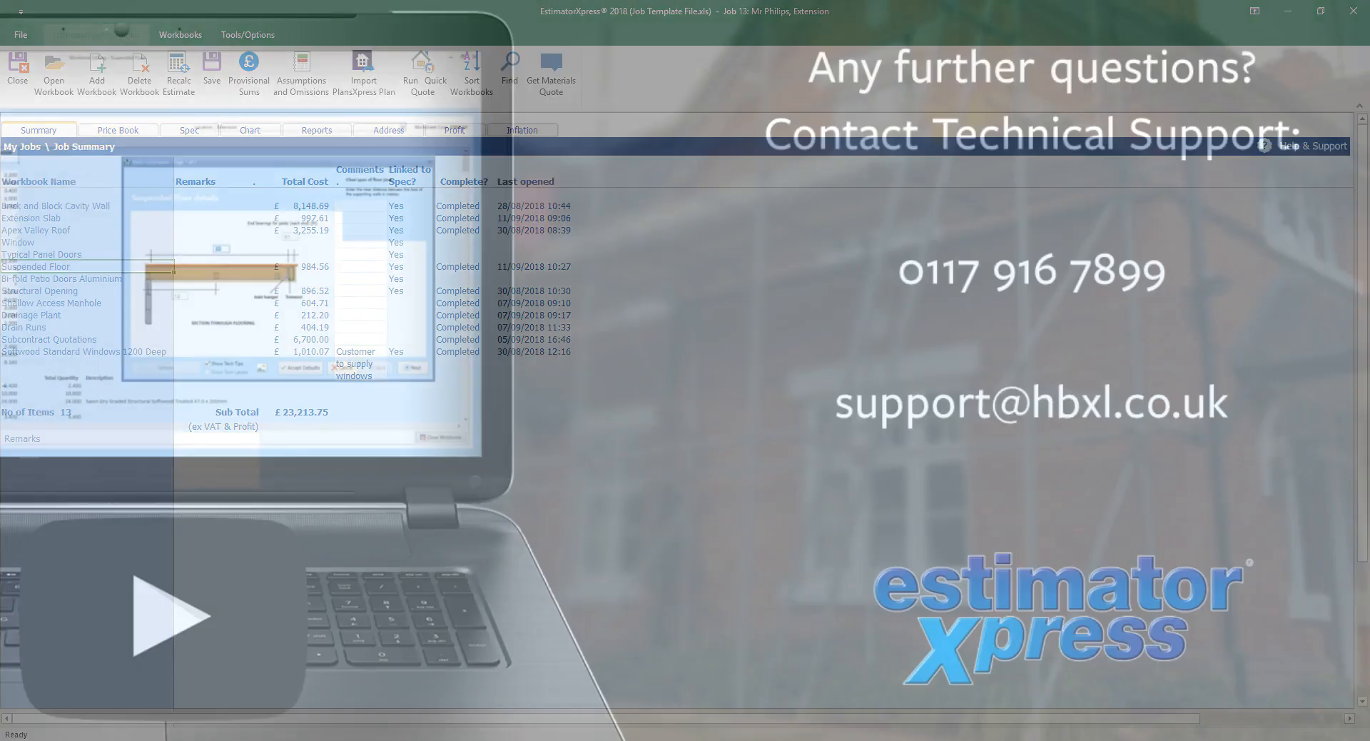